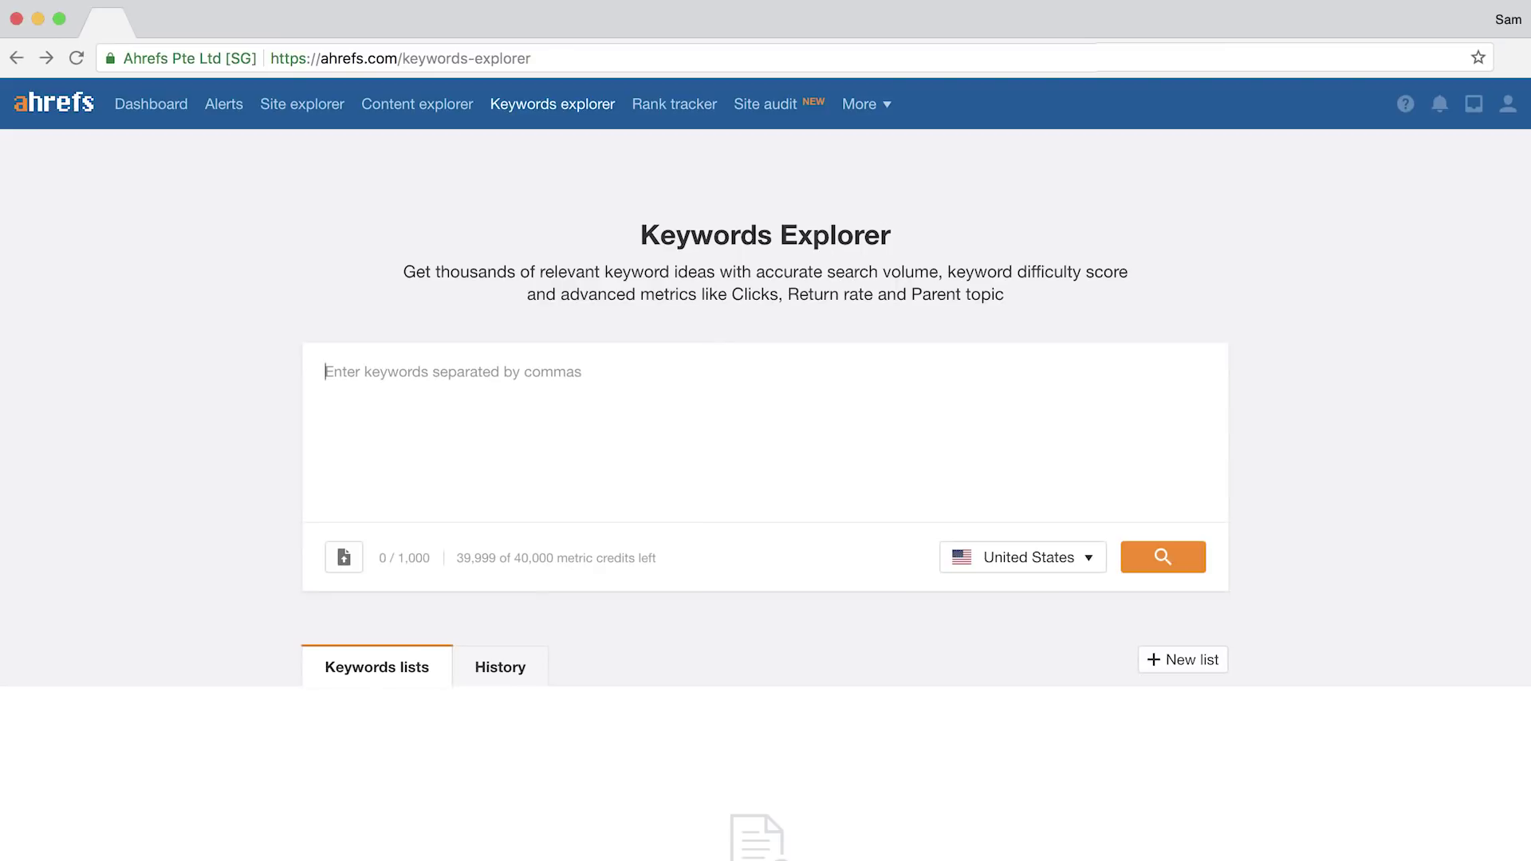
Search Keywords Explorer for 'keyword research' and scroll down to its SERP position history chart
text(keyword research,)
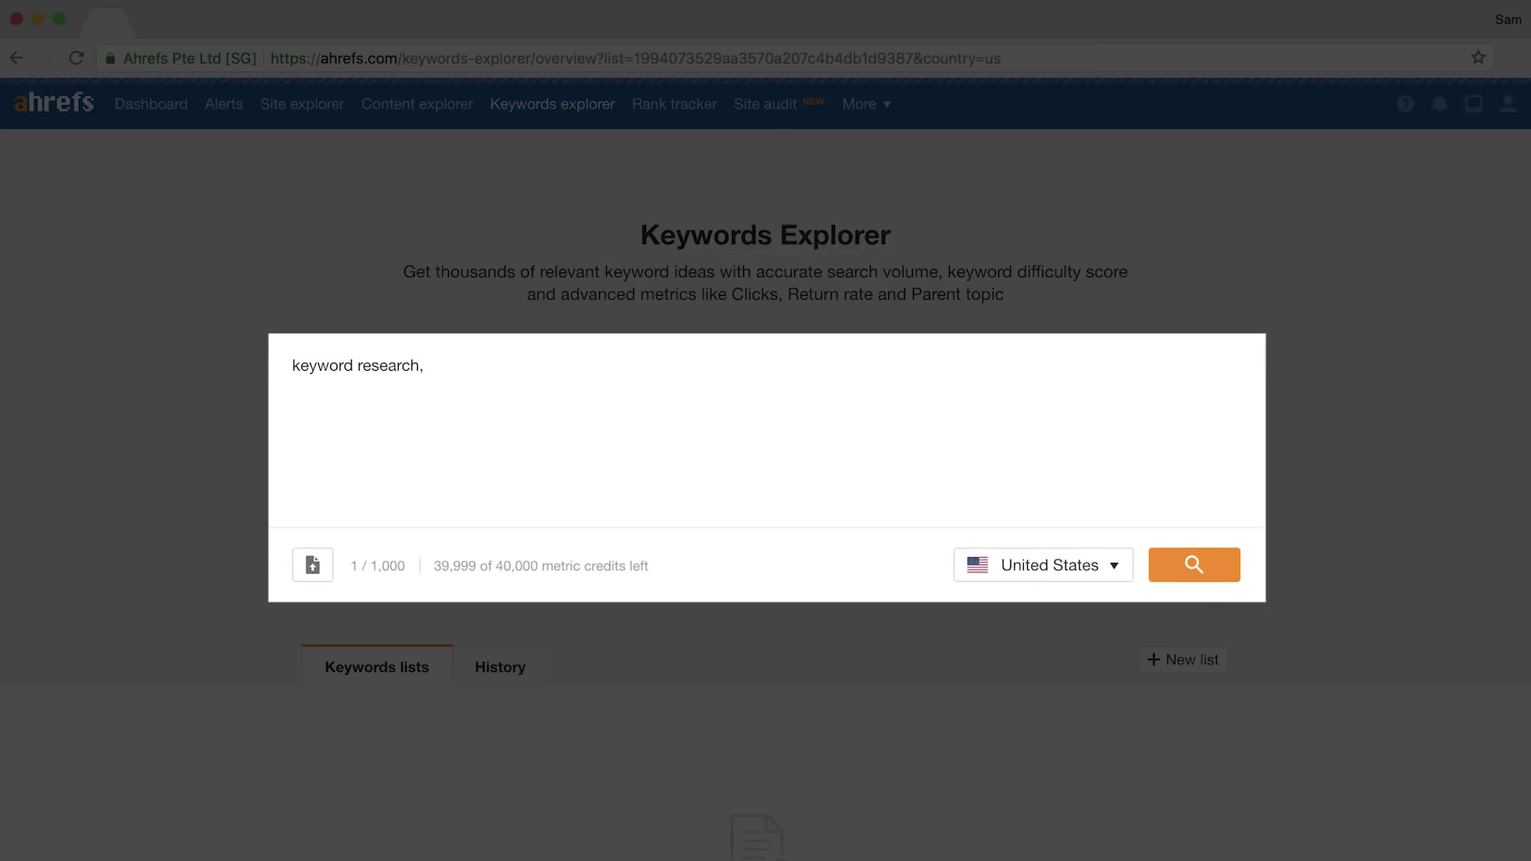
key(Return)
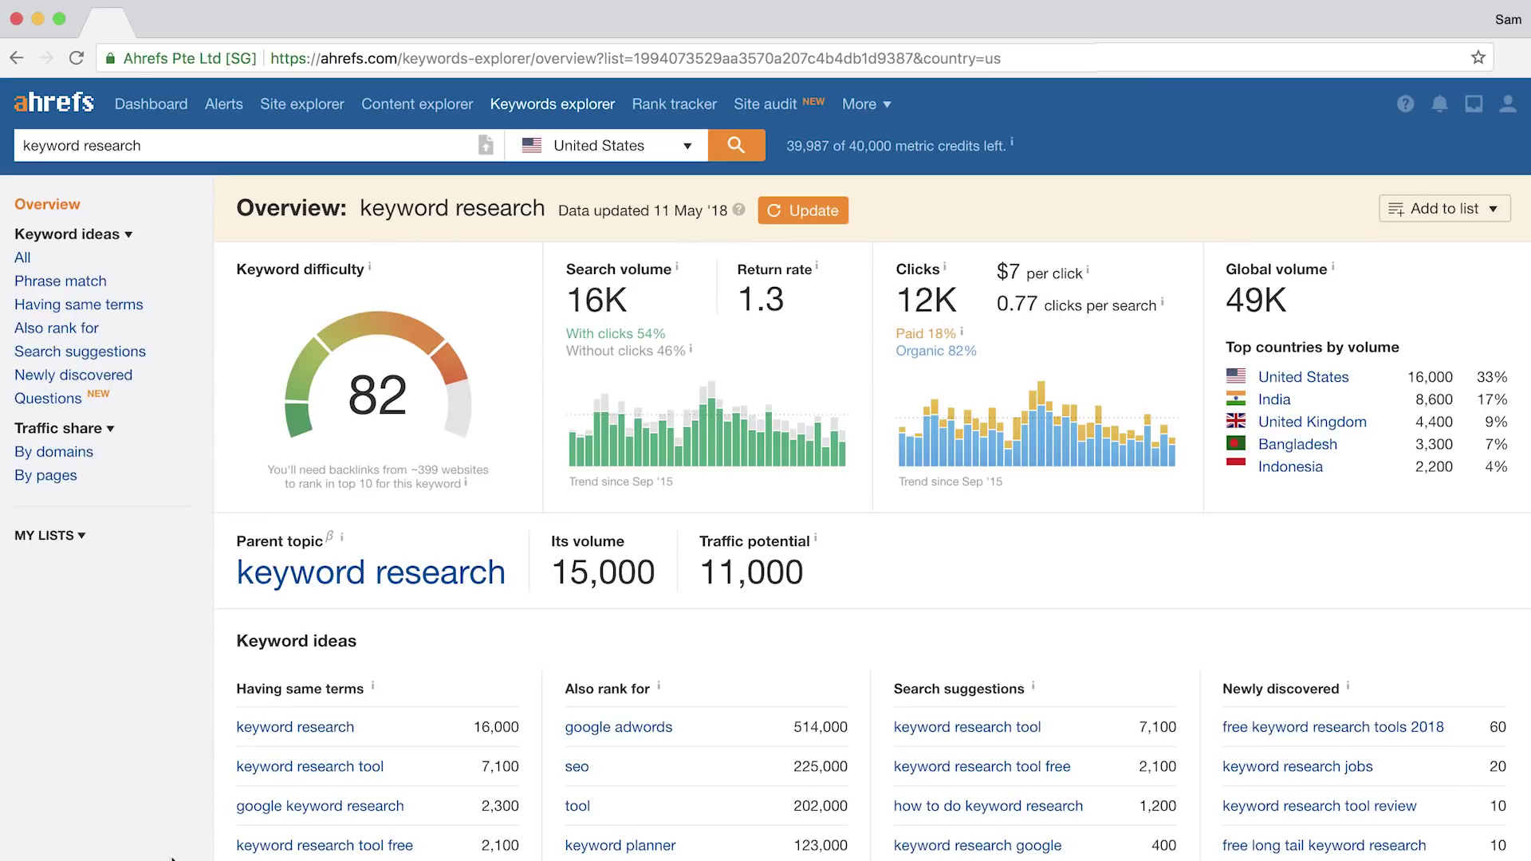
scroll(240, 837, down, 15)
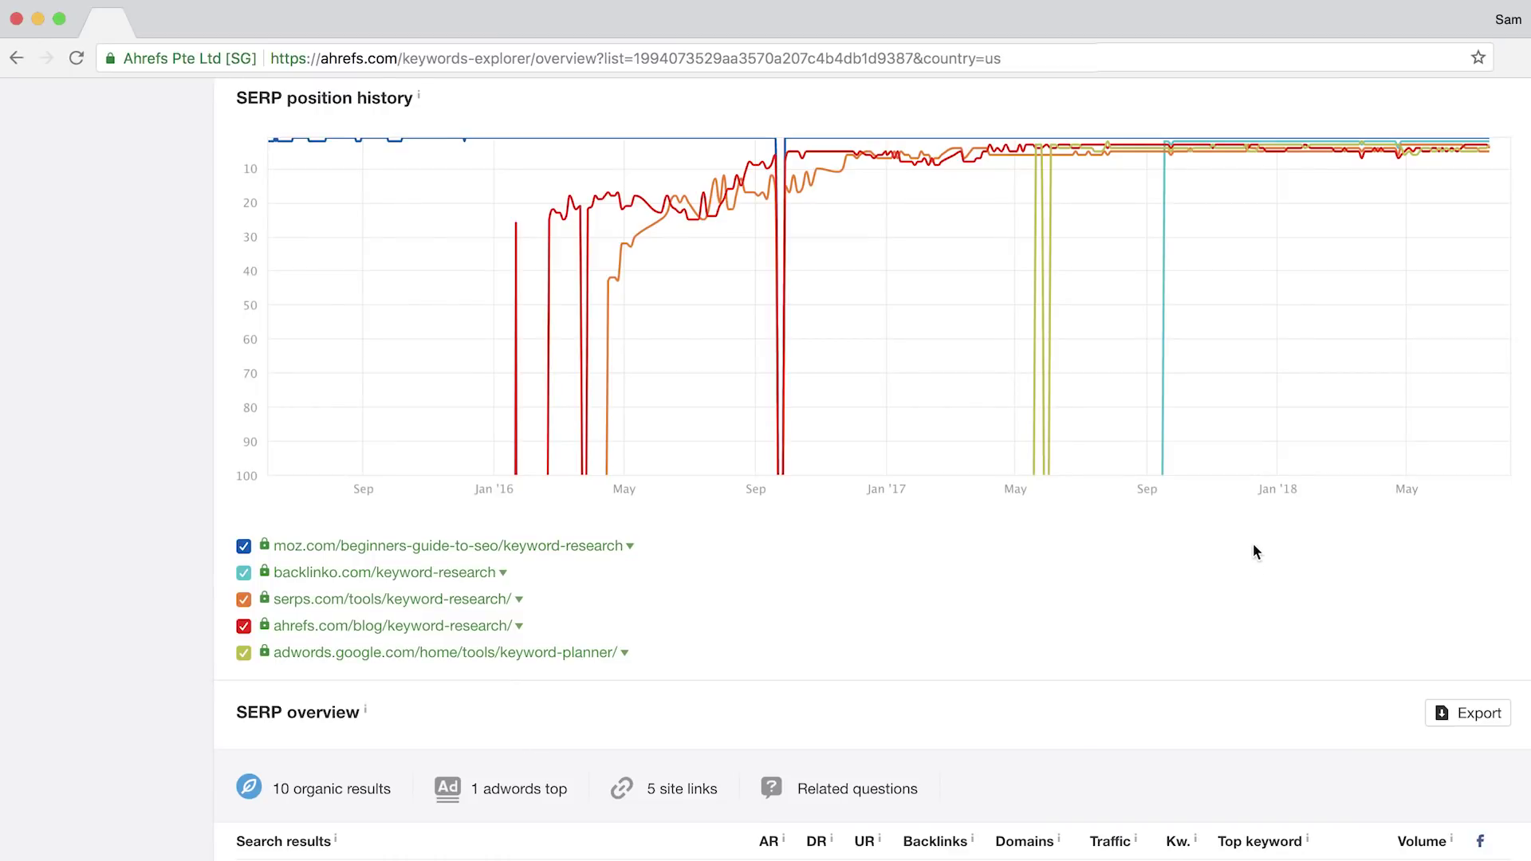
Scroll down to the 'keyword research' Search results table, then back up
mouse_move(1256, 174)
scroll(140, 740, down, 10)
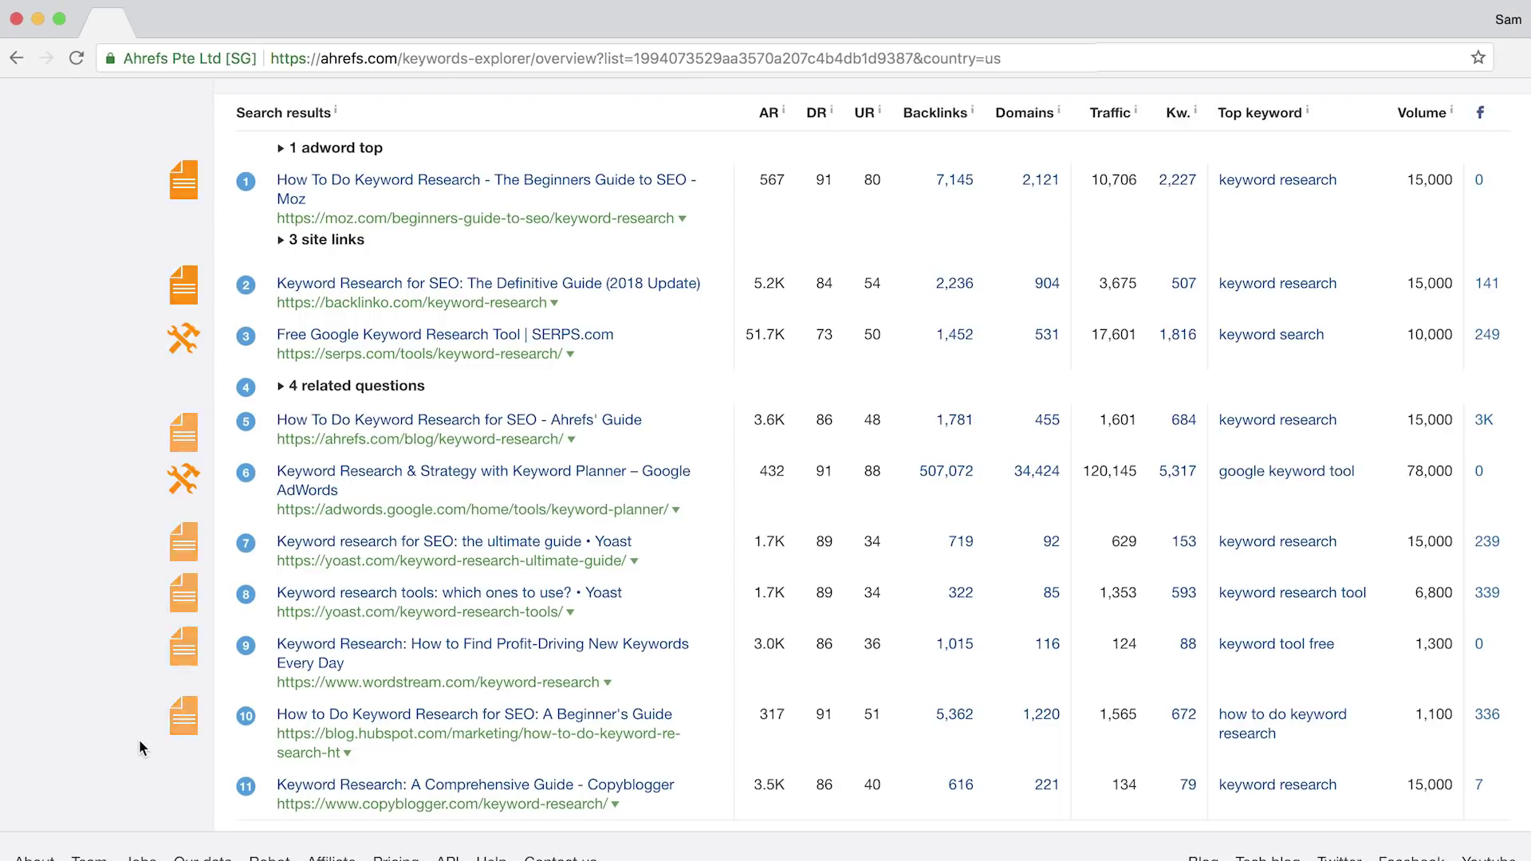
scroll(139, 739, up, 1)
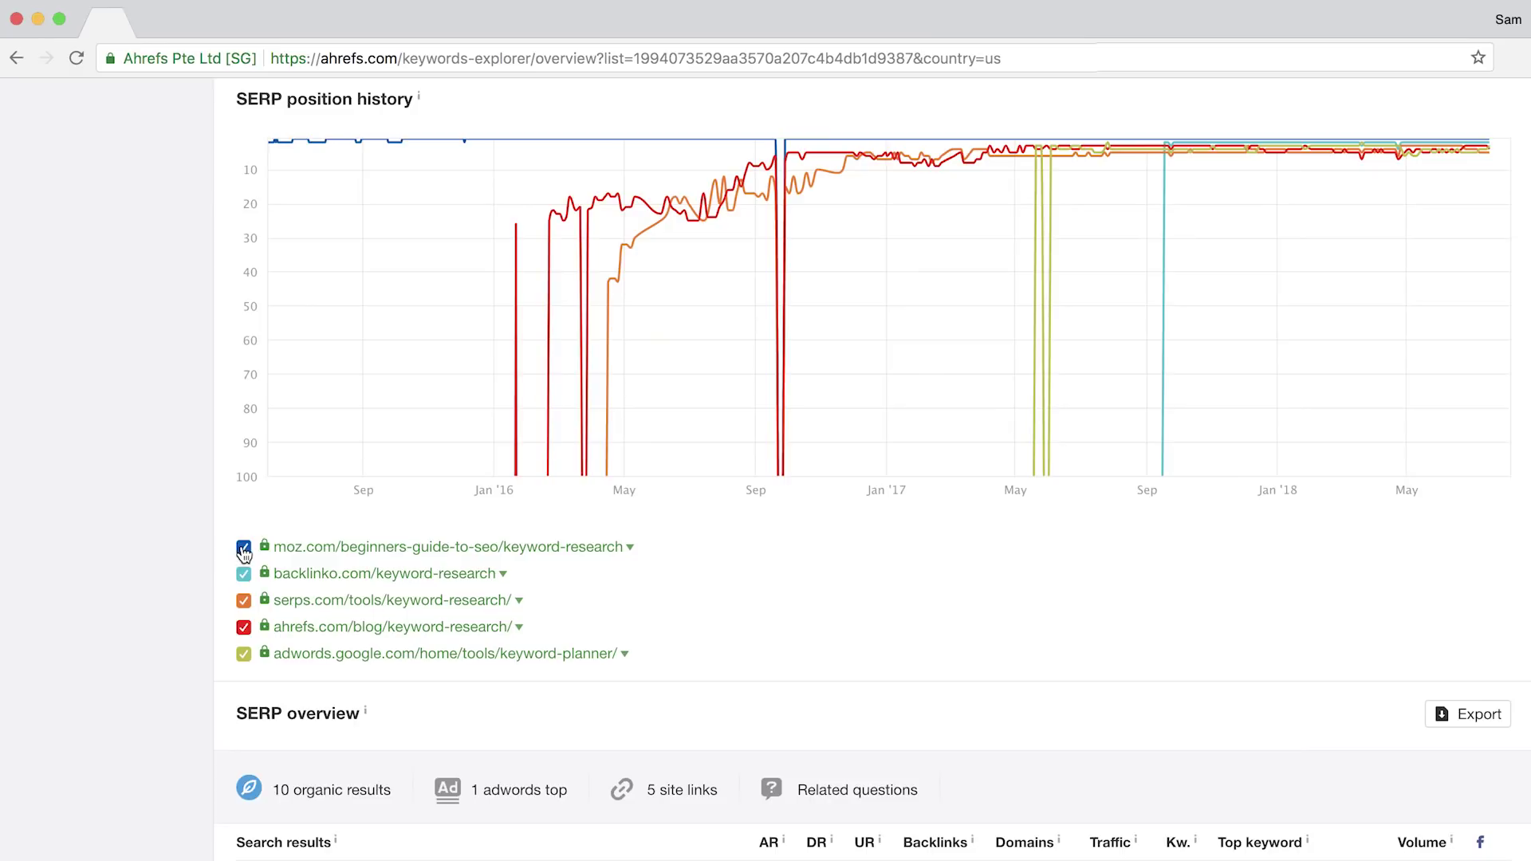
Hide the moz, backlinko, serps.com and Google keyword planner lines from the position history chart
click(243, 547)
click(244, 575)
click(243, 601)
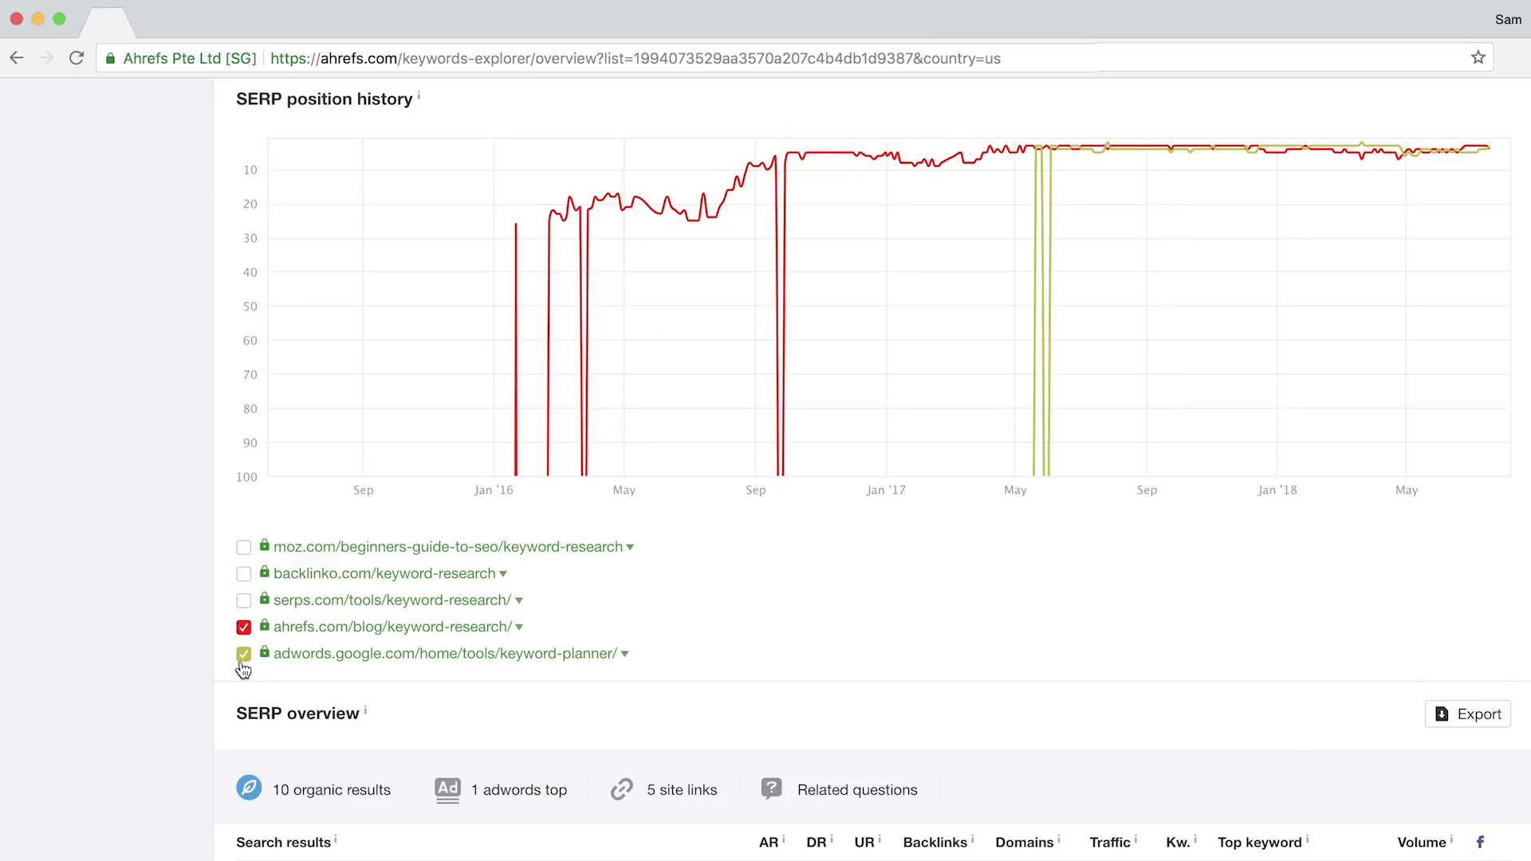
click(243, 655)
Open the site overview for the ahrefs.com/blog/keyword-research/ result
mouse_move(516, 228)
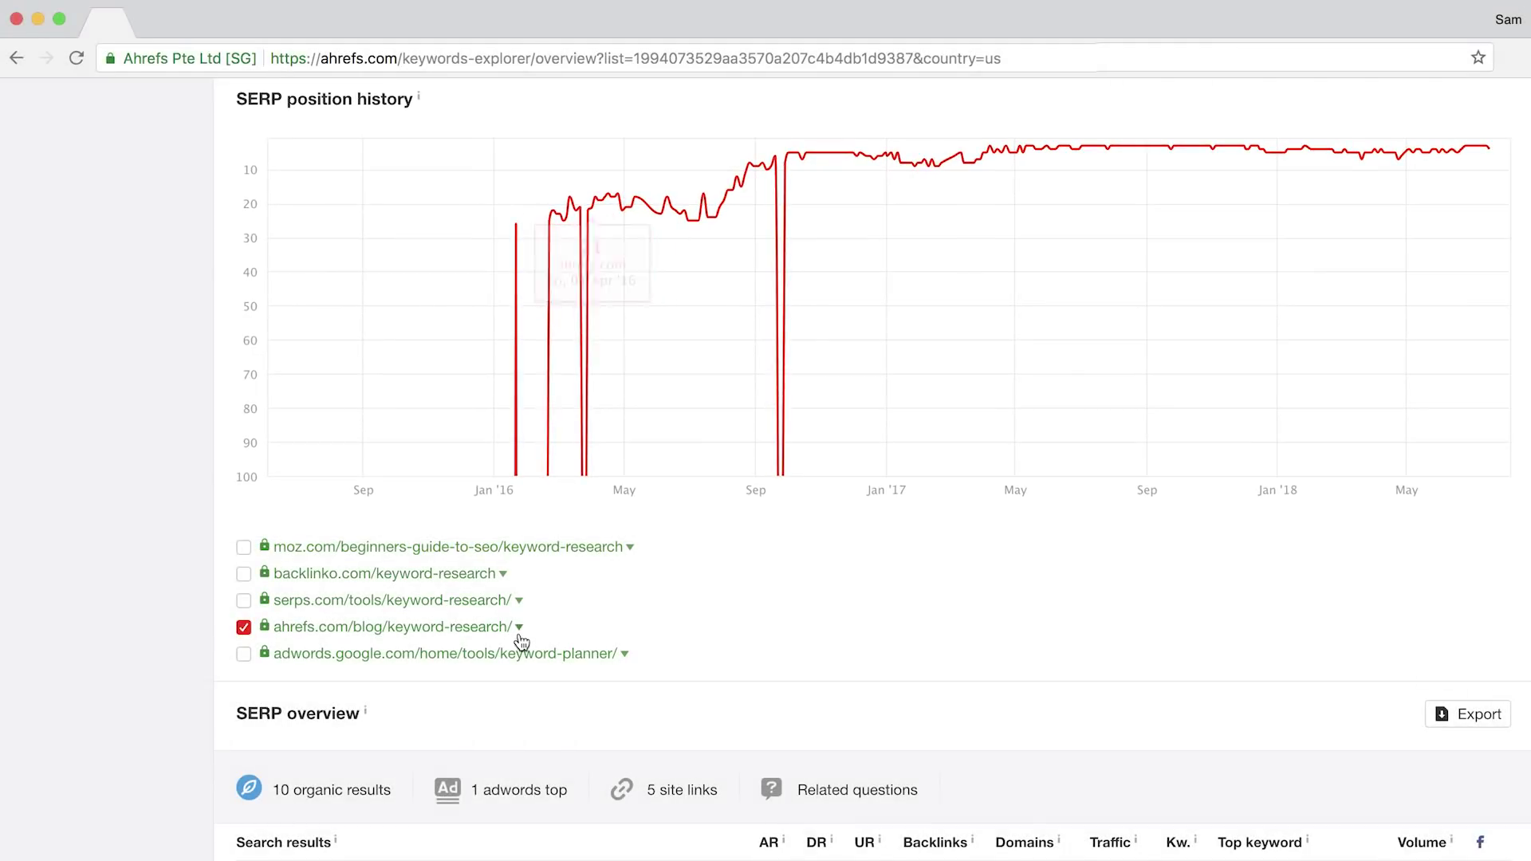
click(521, 631)
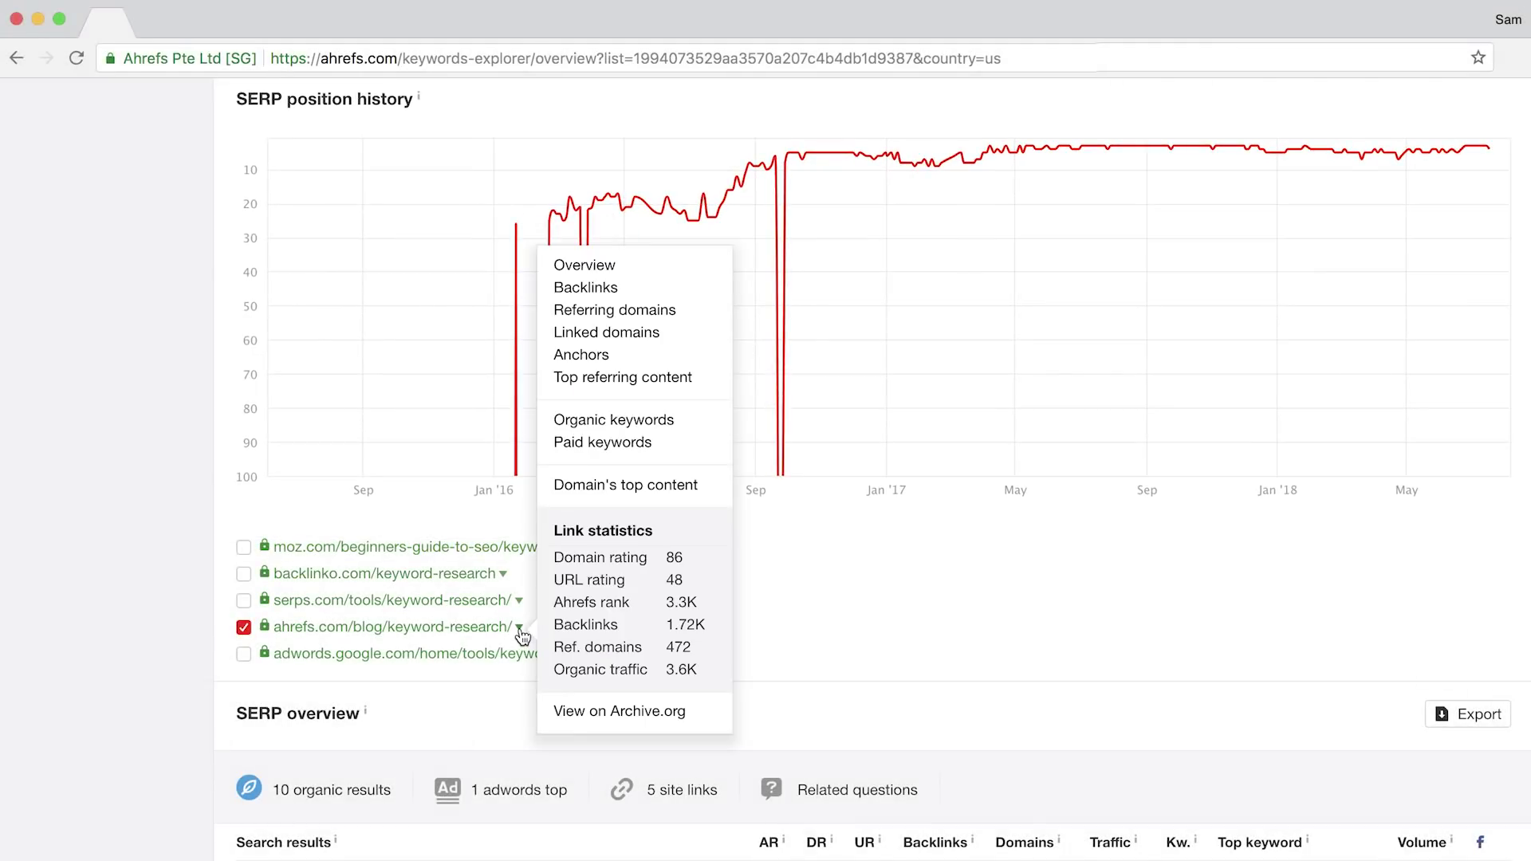
click(578, 268)
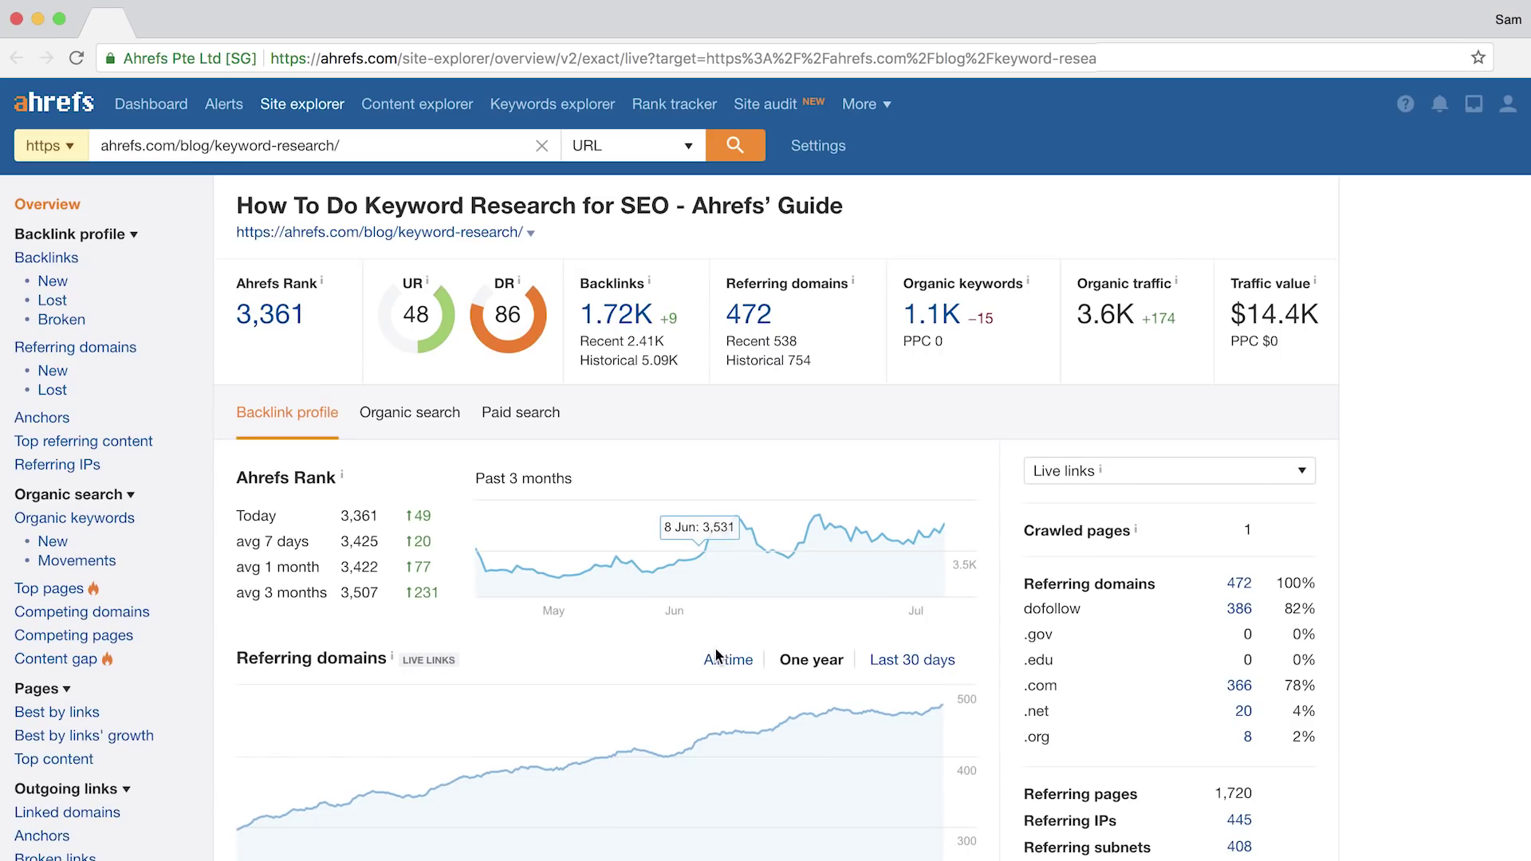
Switch the Referring domains chart to All time, then open the New backlinks report
click(718, 661)
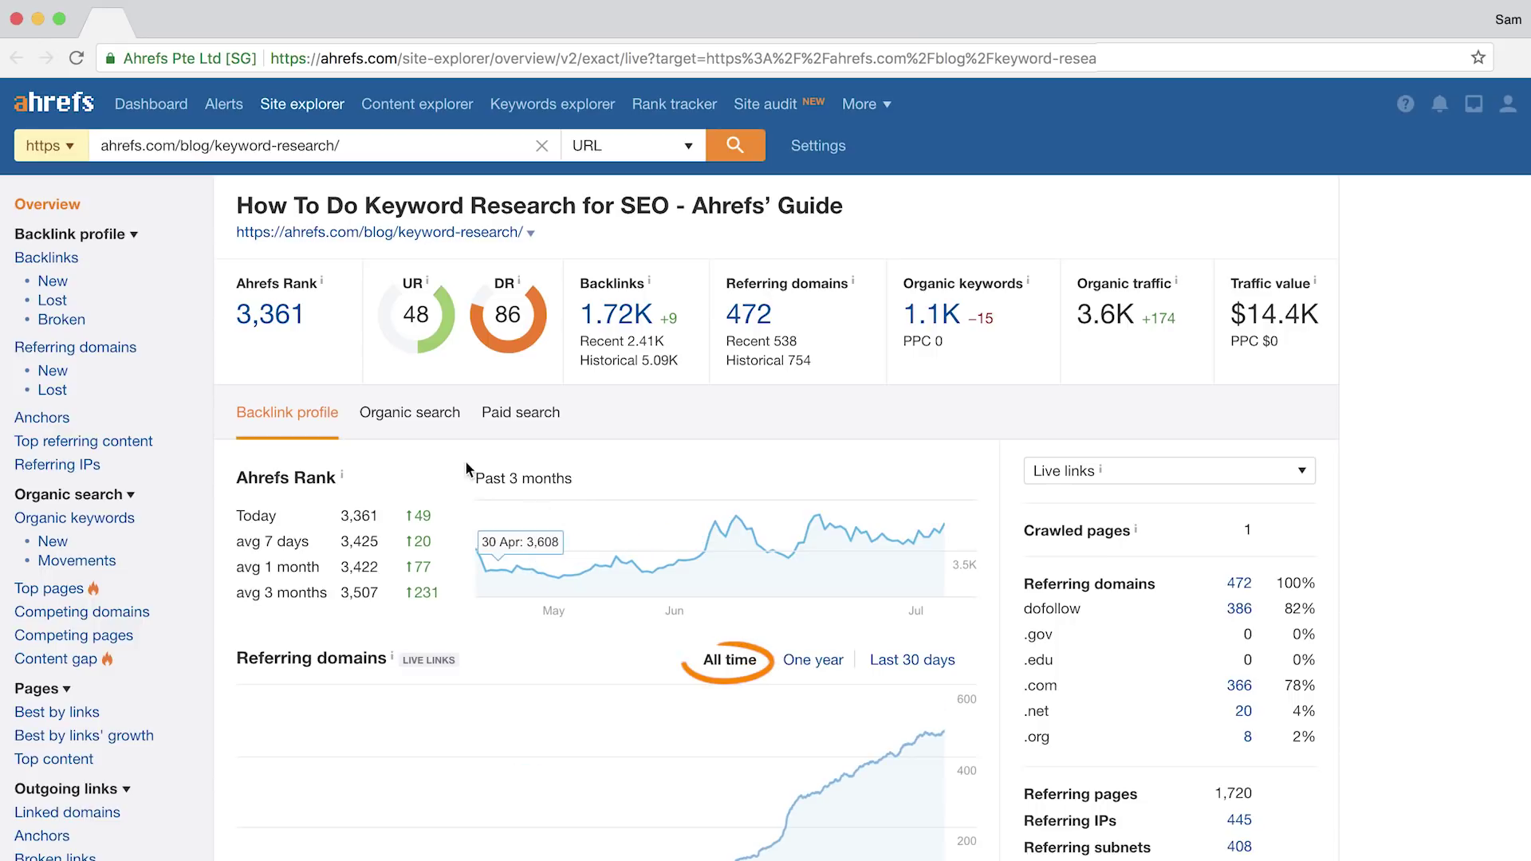
scroll(533, 598, down, 12)
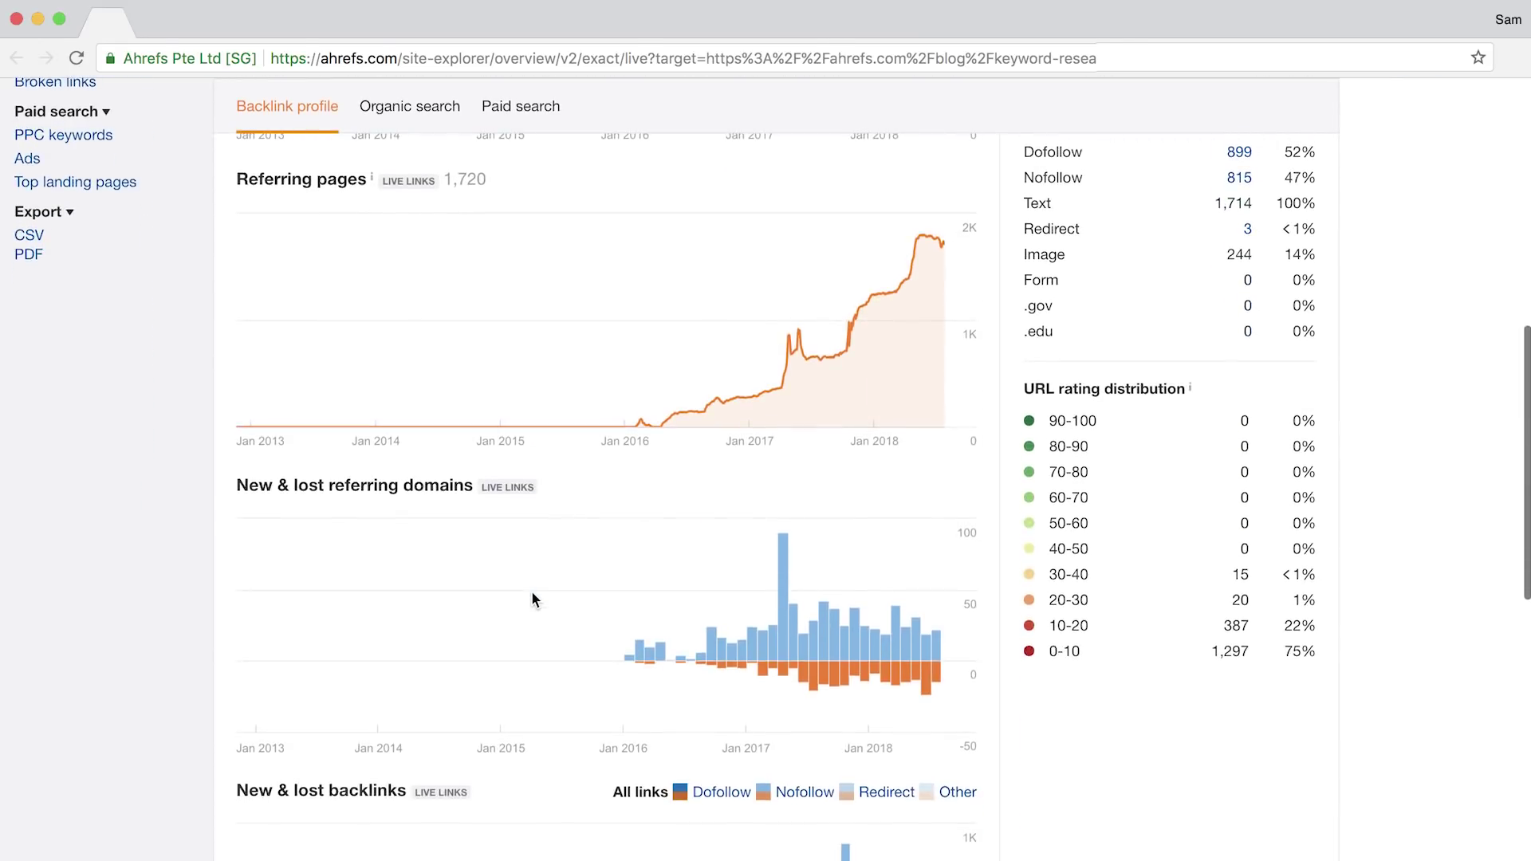
scroll(531, 590, down, 3)
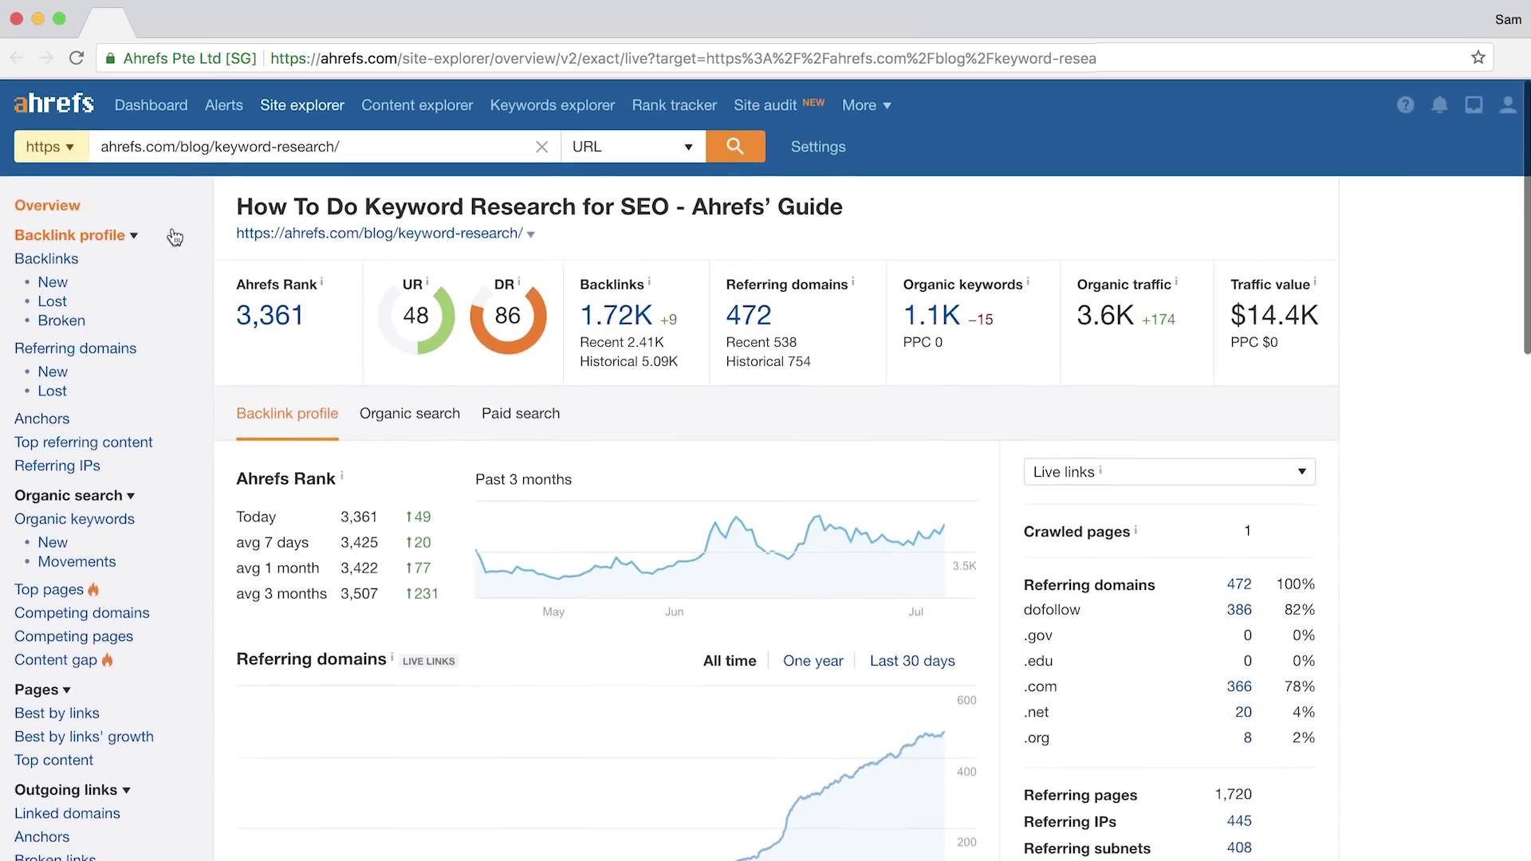
click(51, 193)
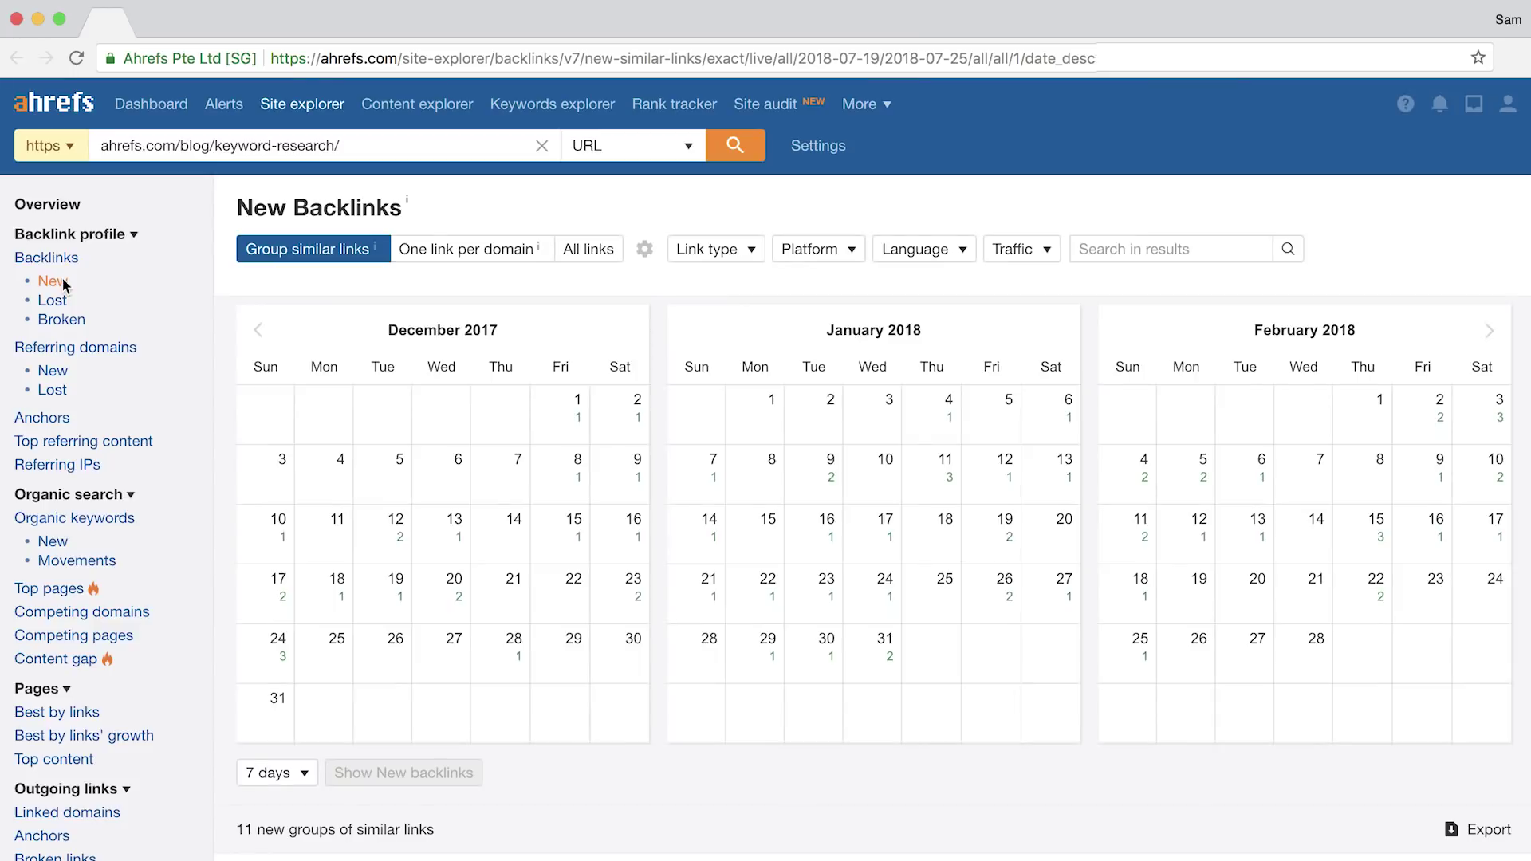
Step the calendar back to April 2017 and select April 1 through April 30 as the range
click(256, 331)
click(256, 330)
click(256, 330)
click(257, 330)
click(257, 330)
click(257, 330)
click(256, 330)
click(257, 330)
click(634, 407)
click(276, 710)
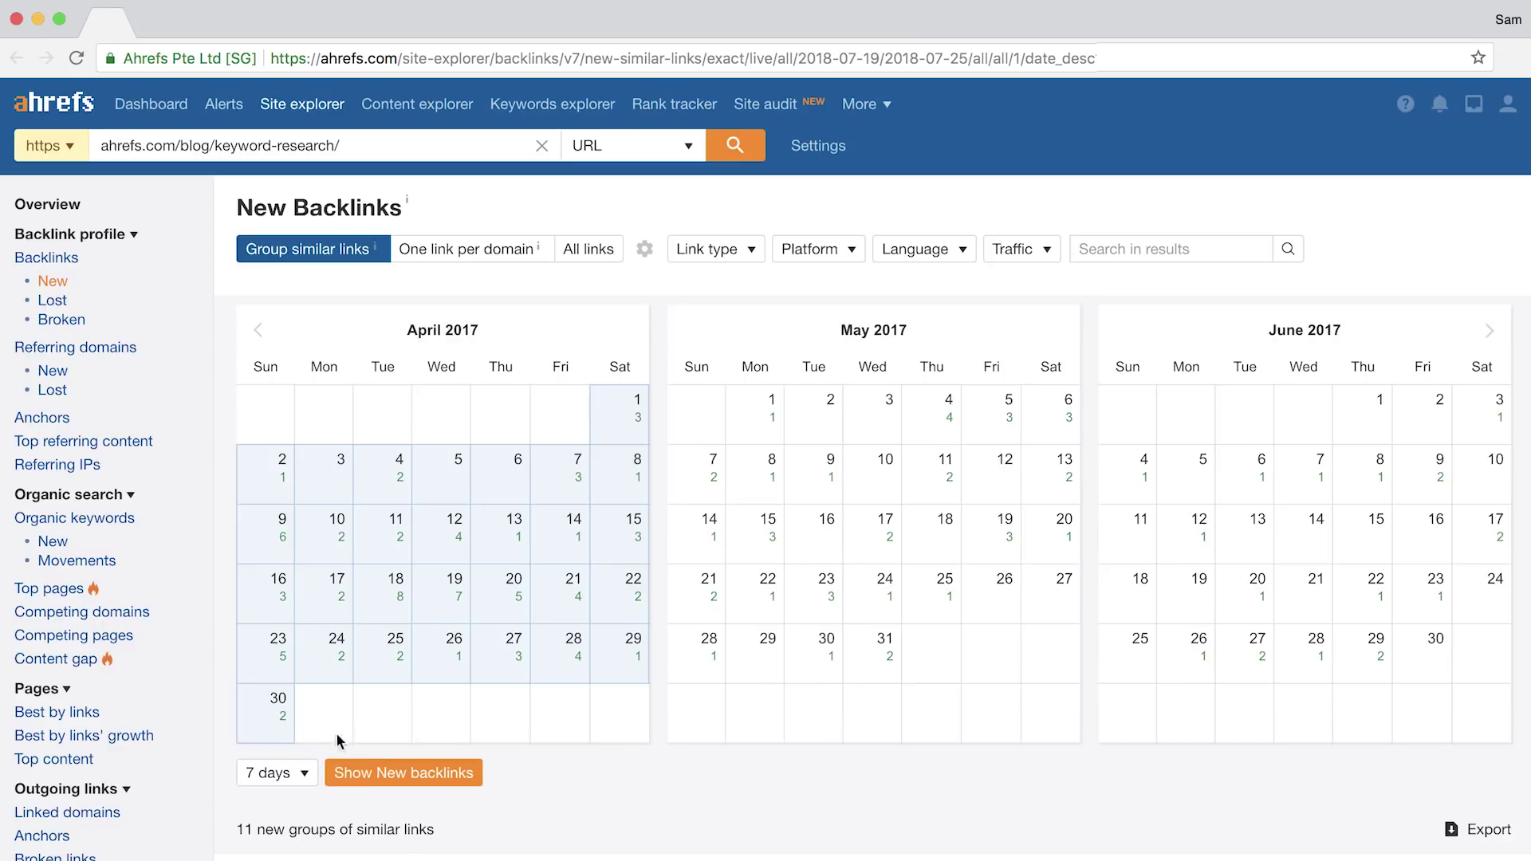
click(373, 776)
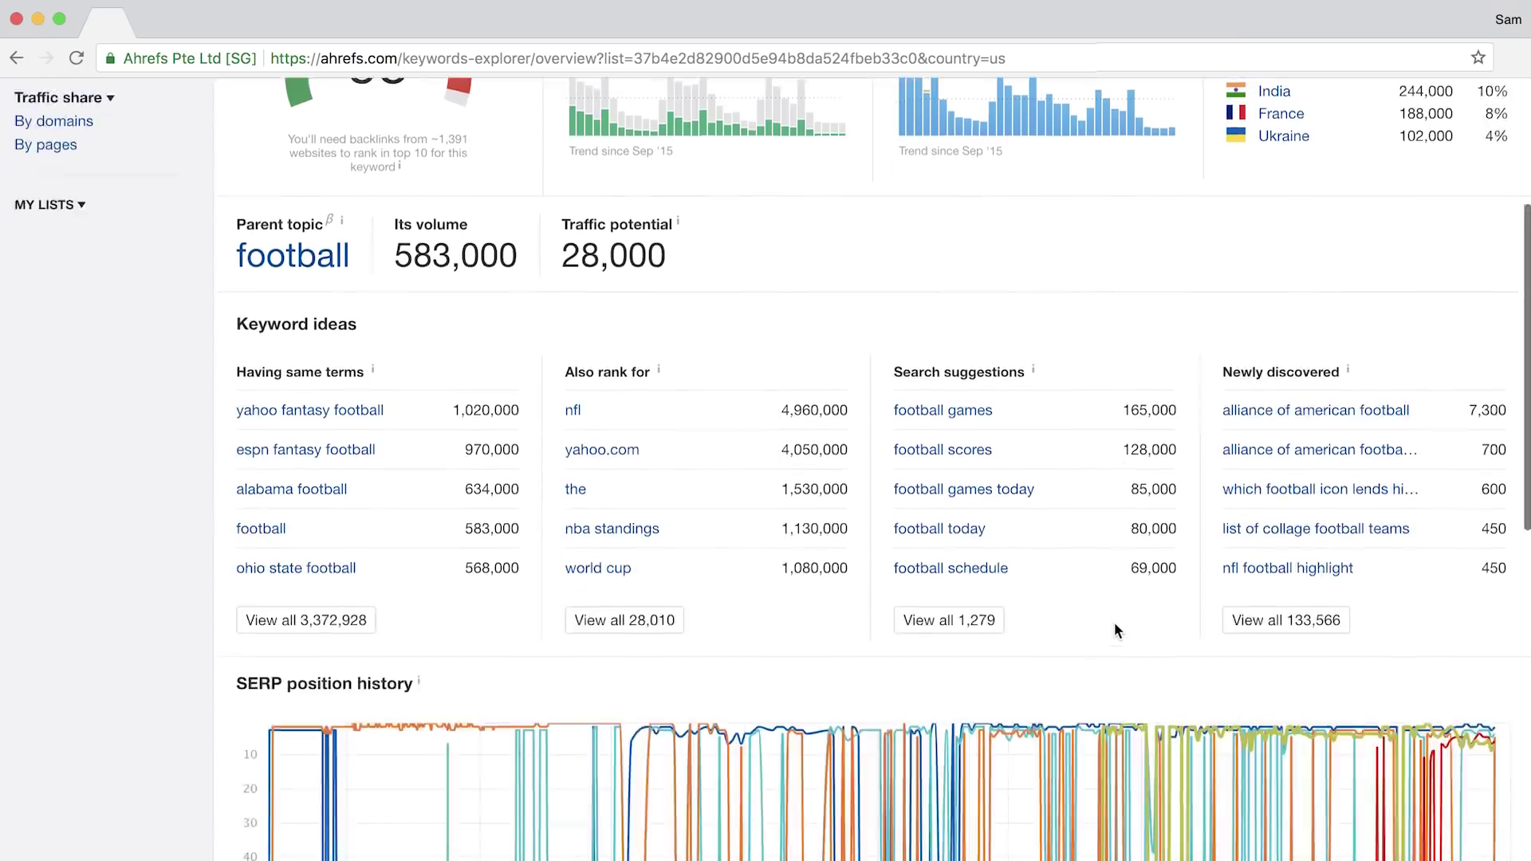
Scroll the football keyword overview down to its SERP position history chart
scroll(1115, 630, down, 3)
scroll(1115, 630, down, 5)
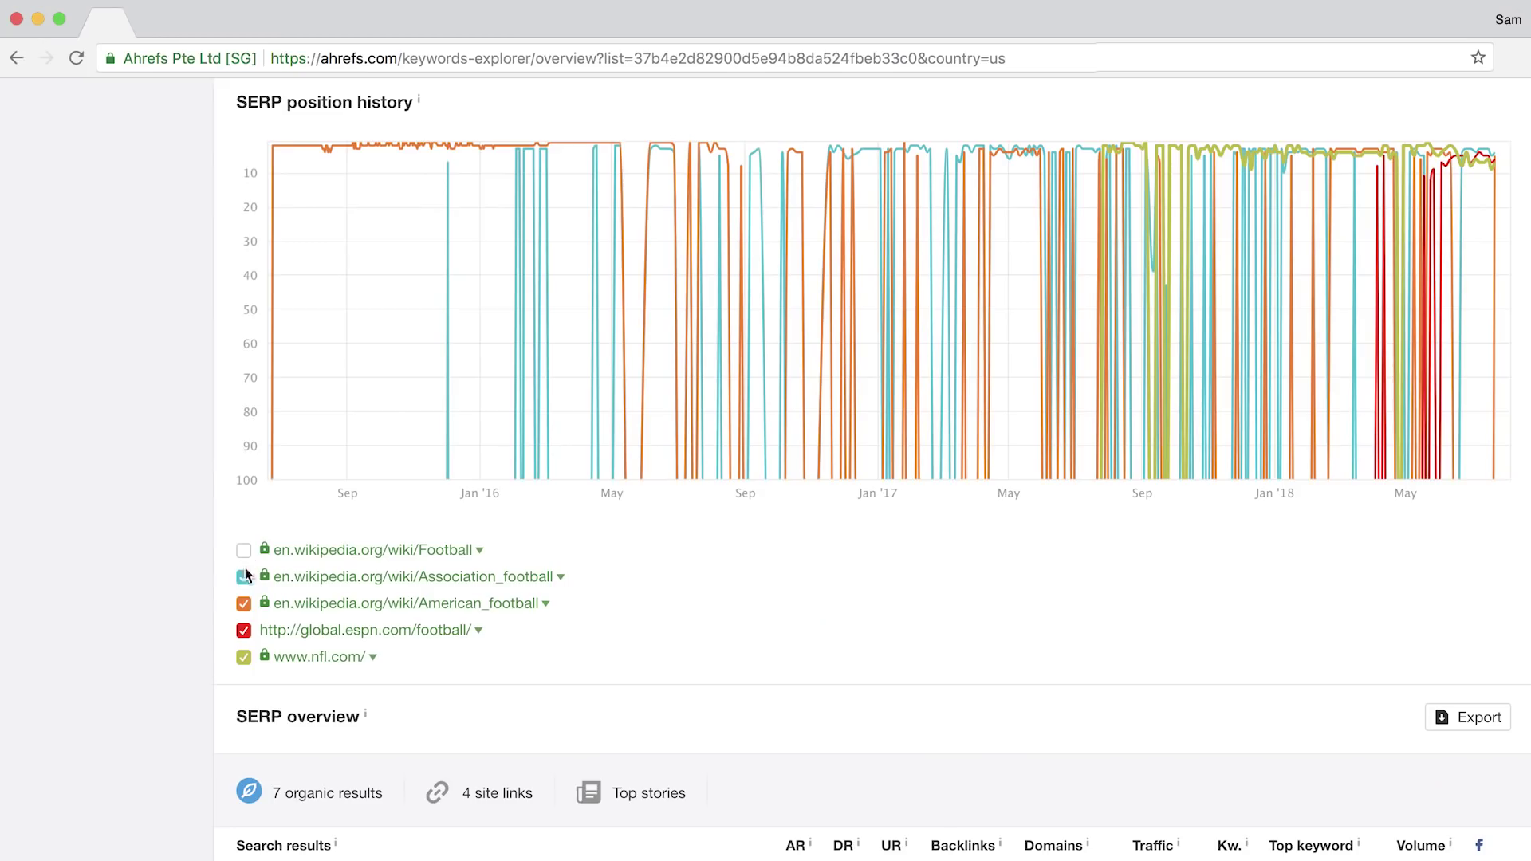
Hide the Association_football, American_football and nfl.com lines, leaving only ESPN
click(244, 579)
click(244, 605)
click(244, 658)
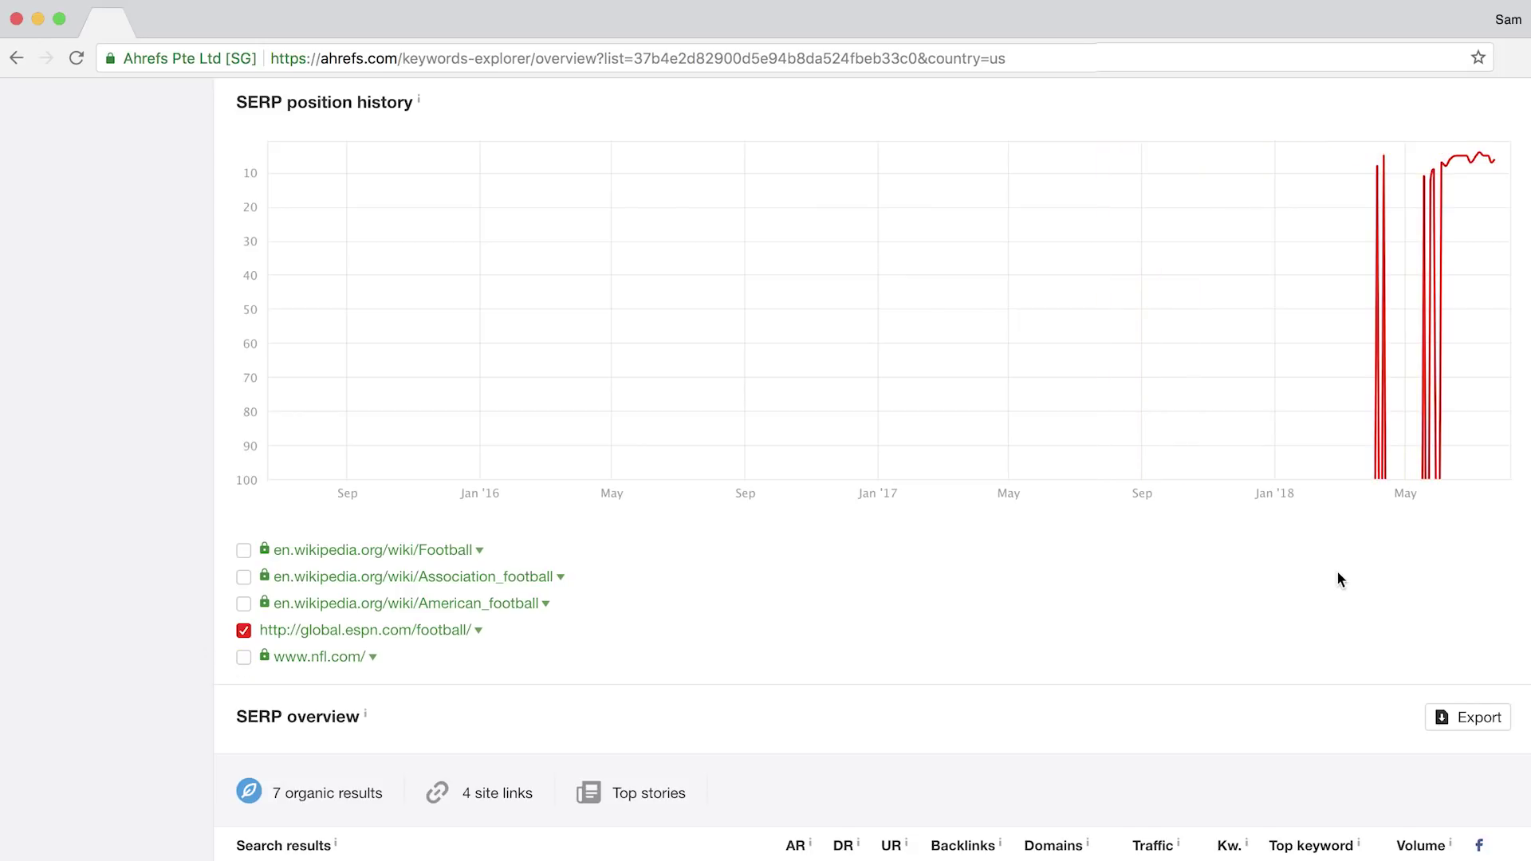
mouse_move(1417, 469)
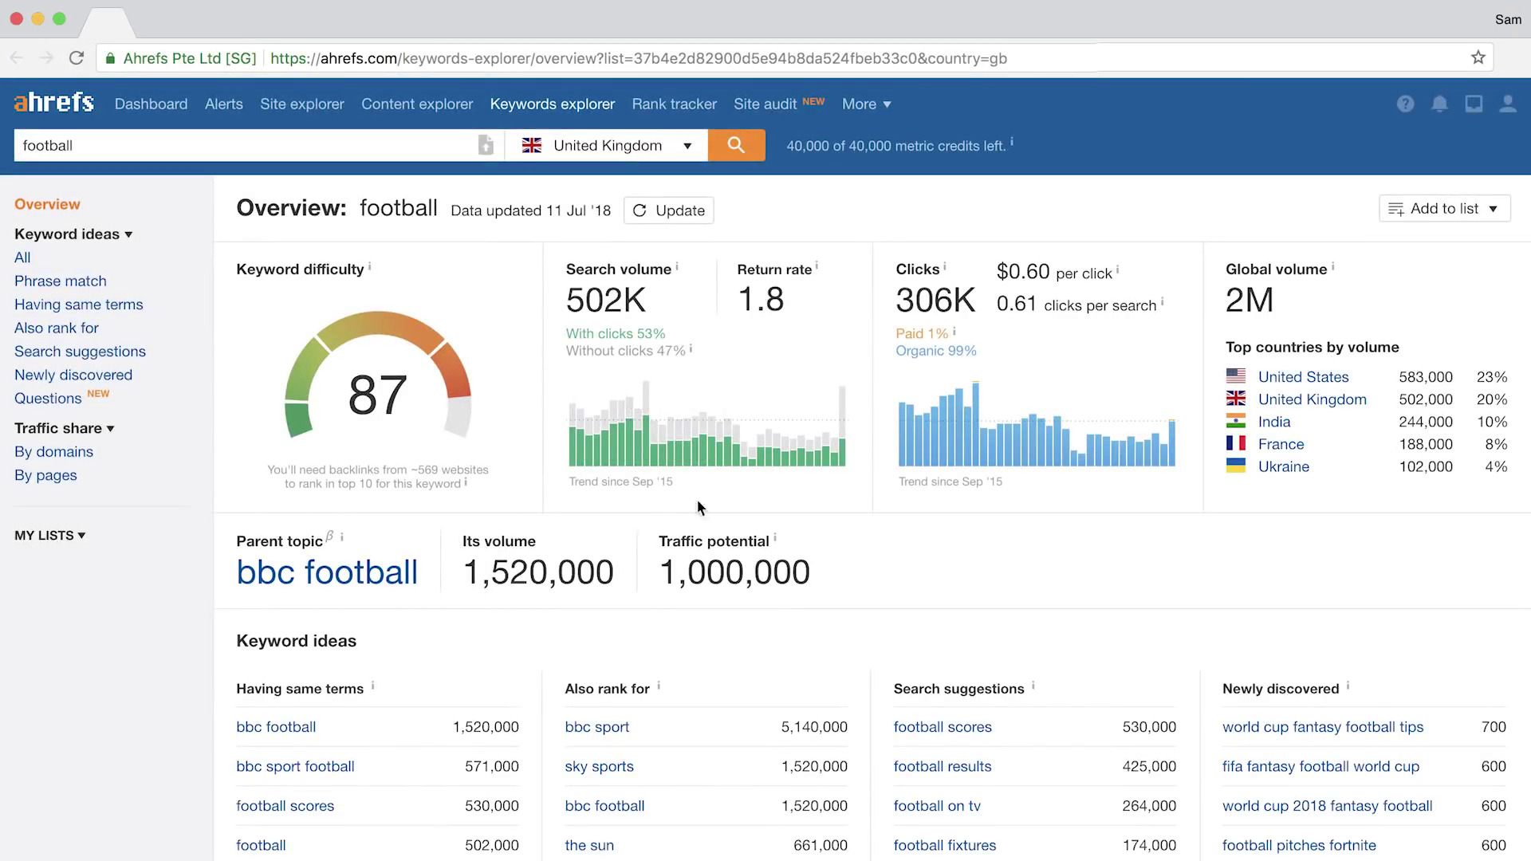
Enter ahrefs.com/blog/ as the Site Explorer target, correcting a stray trailing character
scroll(954, 505, down, 8)
scroll(954, 500, down, 1)
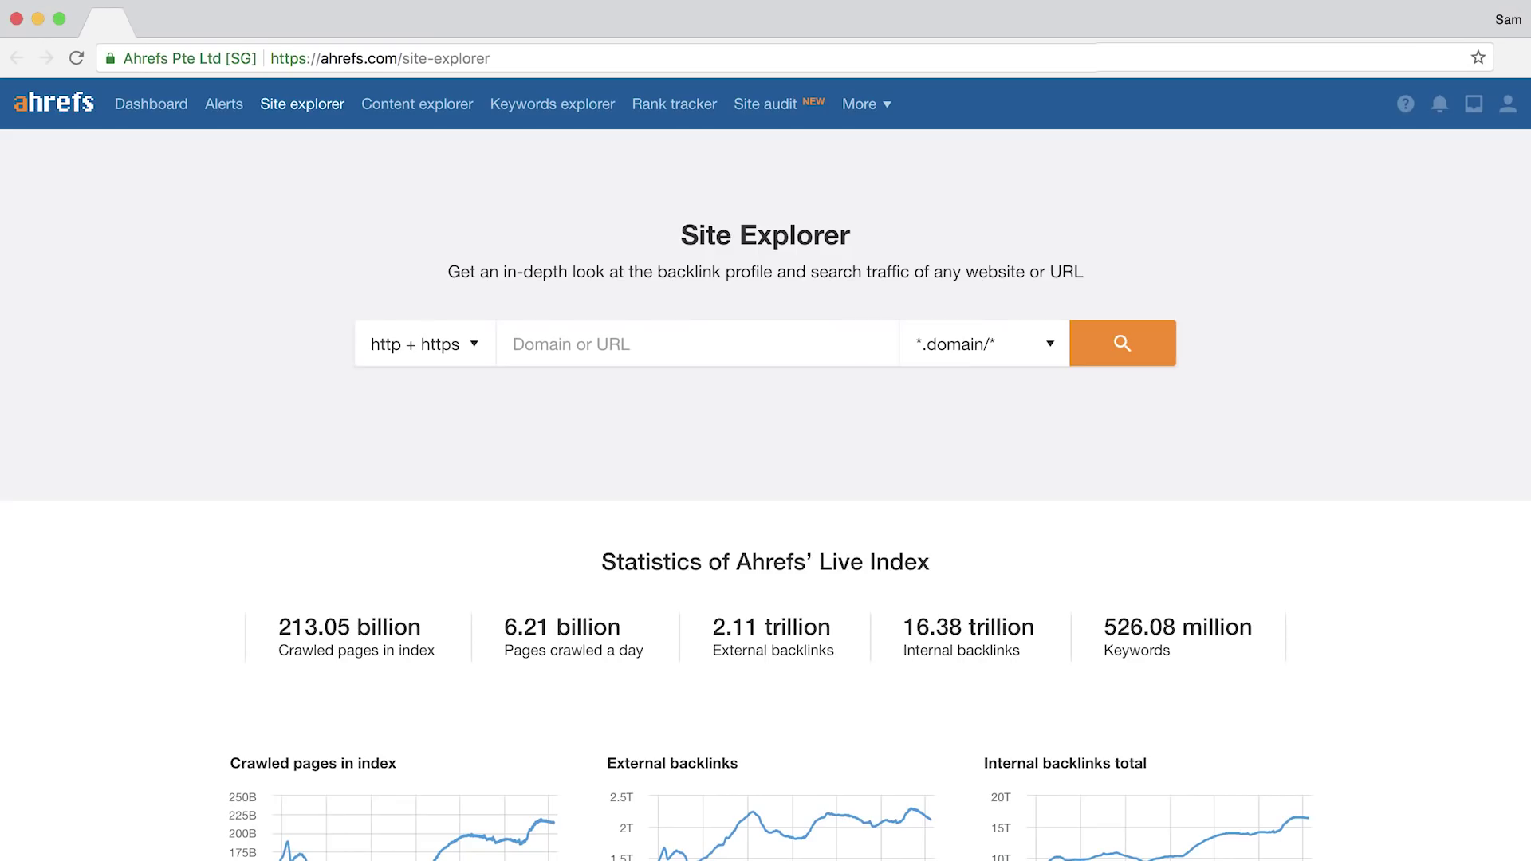
text(ahrefs.com)
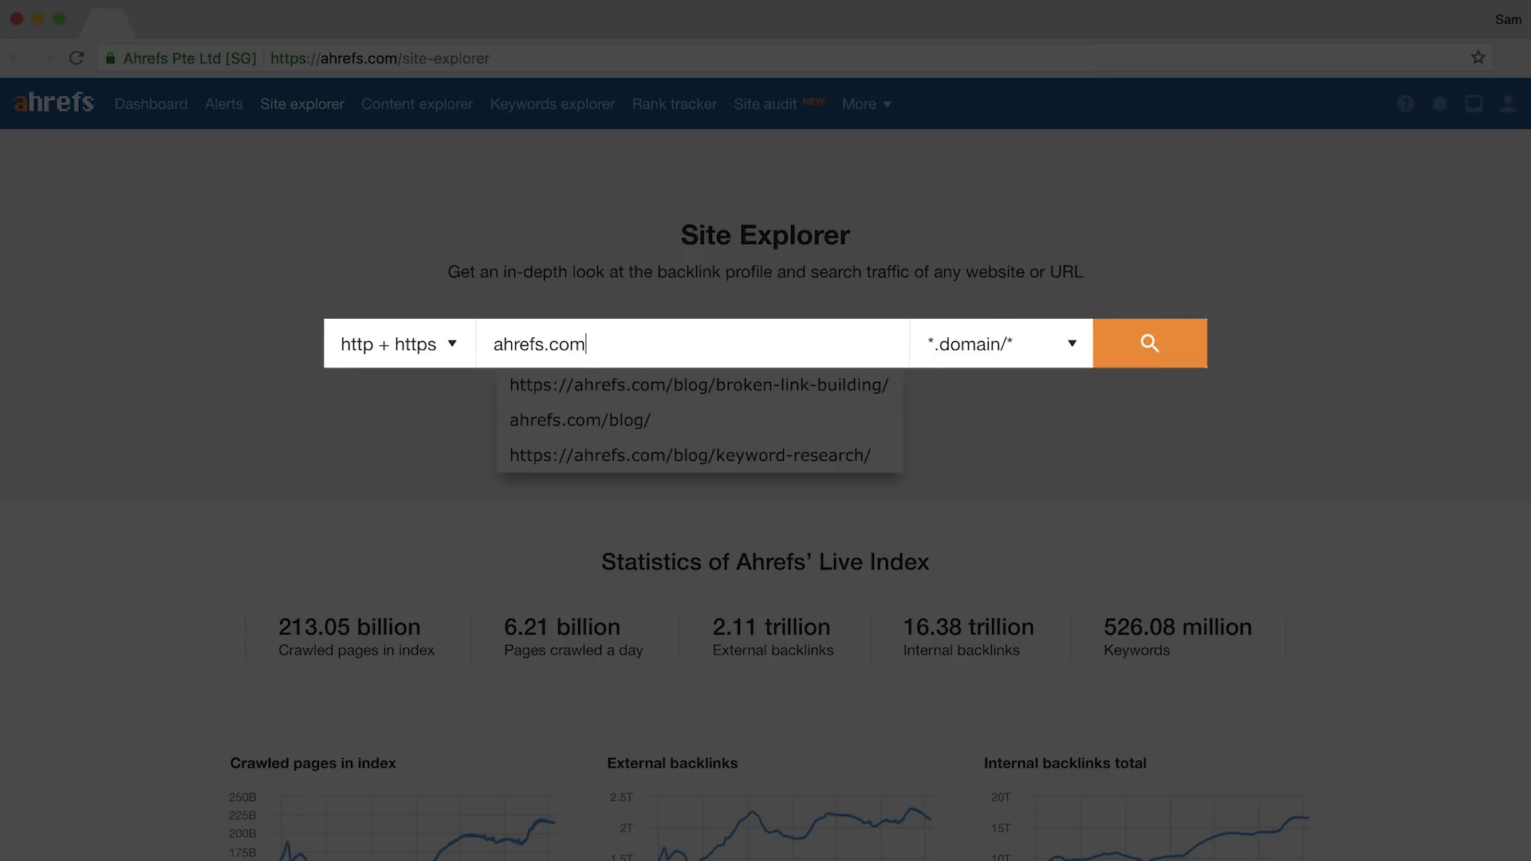
text(/blog.)
key(BackSpace)
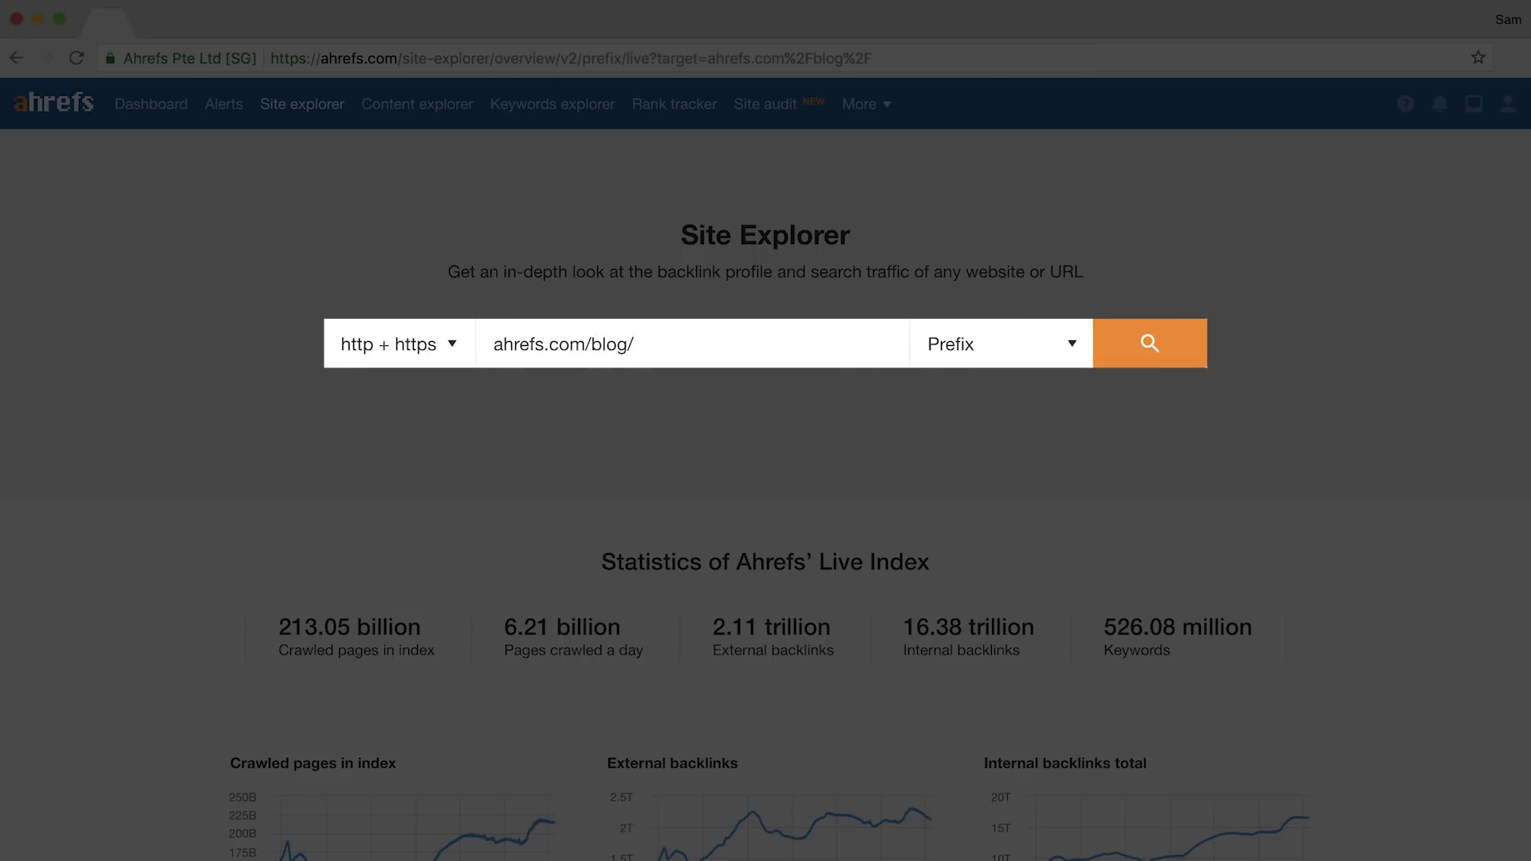
Load ahrefs.com/blog/, open Organic keywords and expand the 'keyword research' positions history
key(Return)
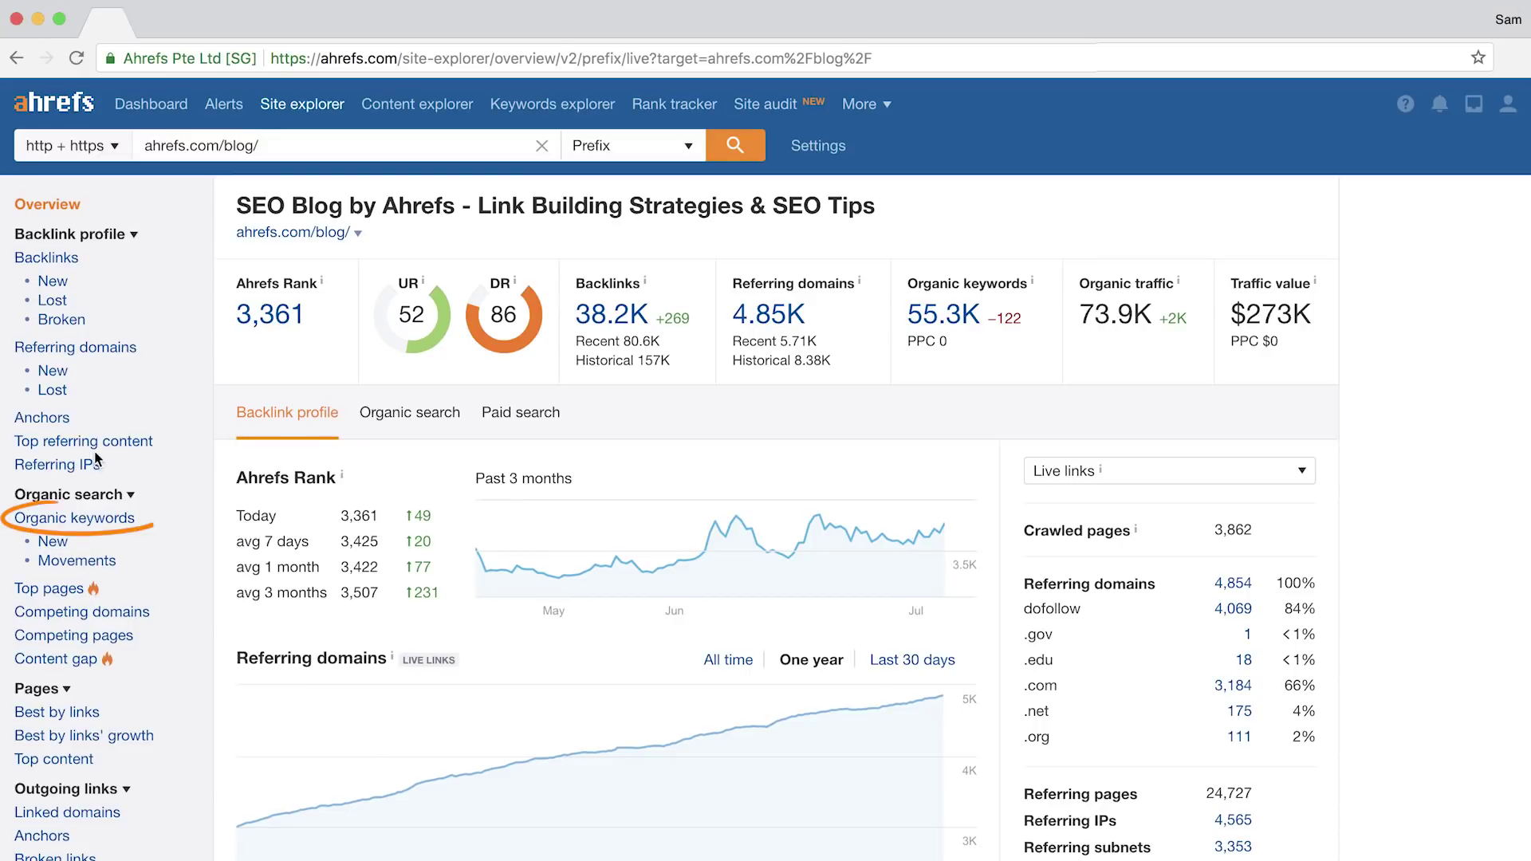
click(70, 524)
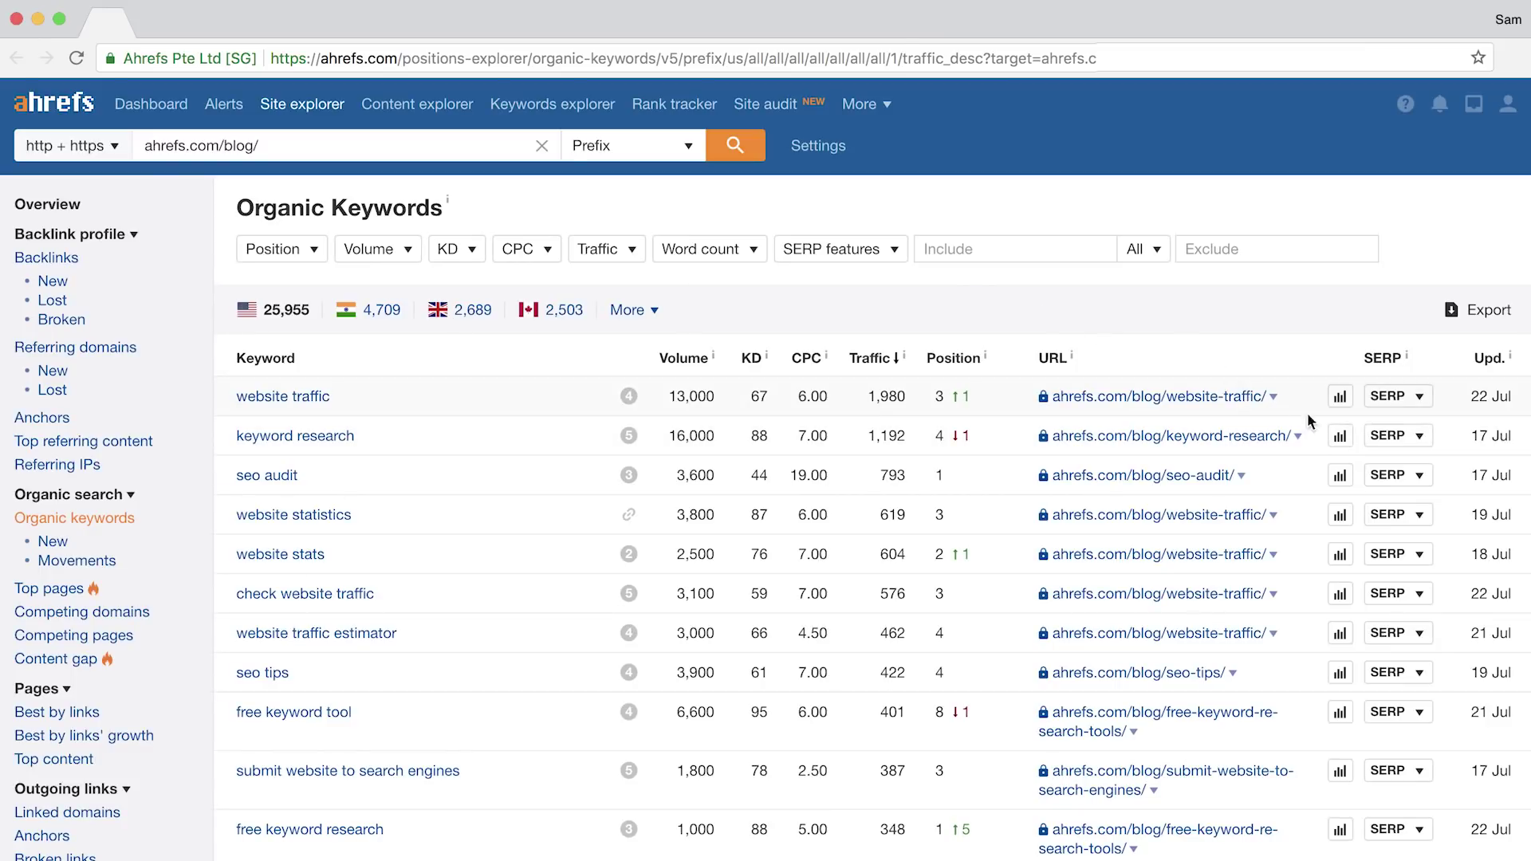
click(1342, 437)
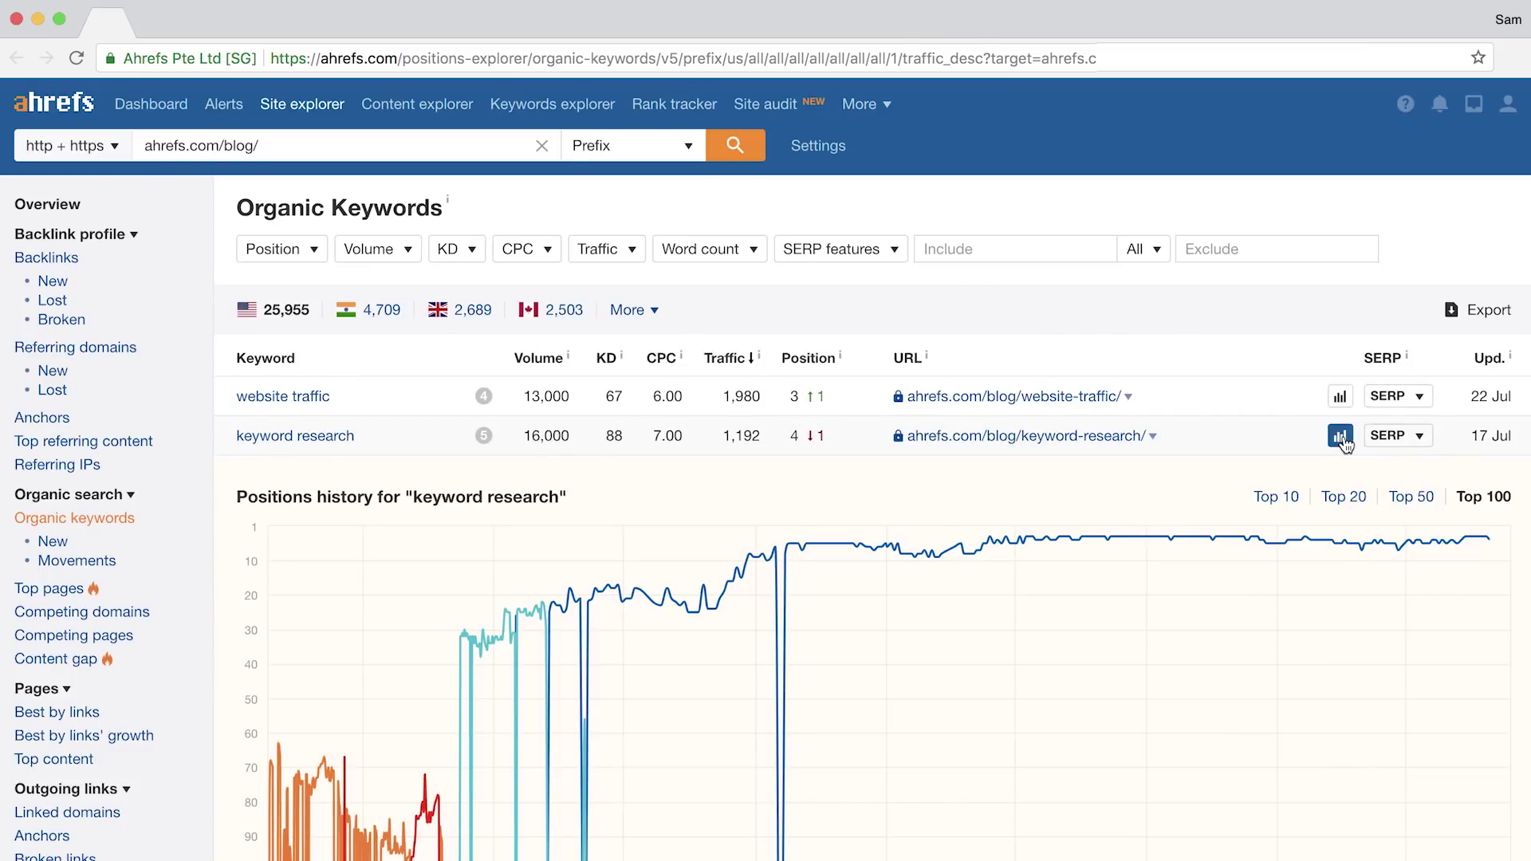
Scroll down through the 'keyword research' positions history chart
scroll(940, 695, down, 4)
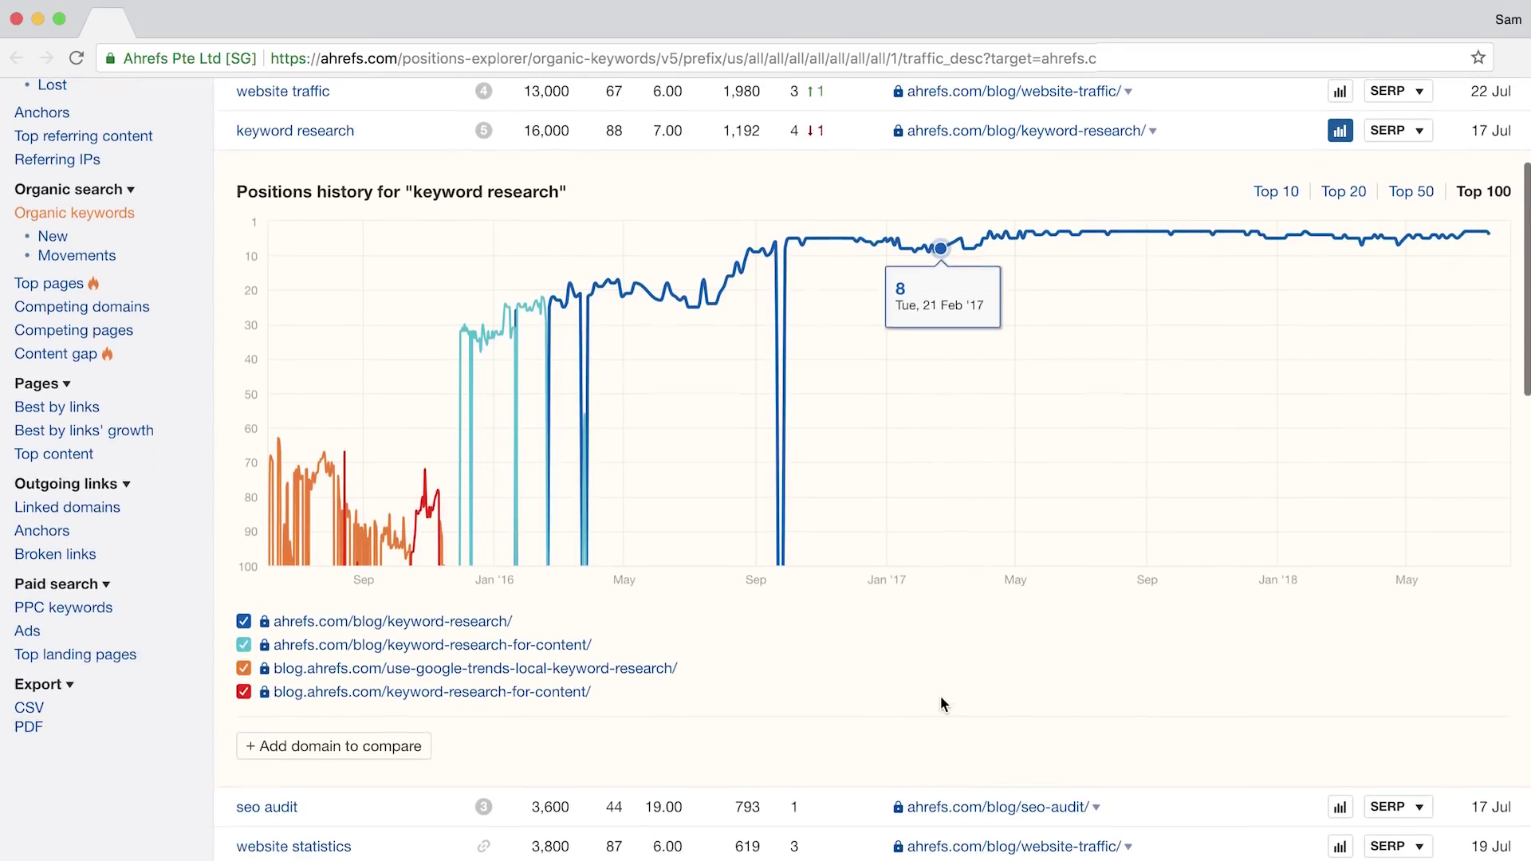
mouse_move(1103, 565)
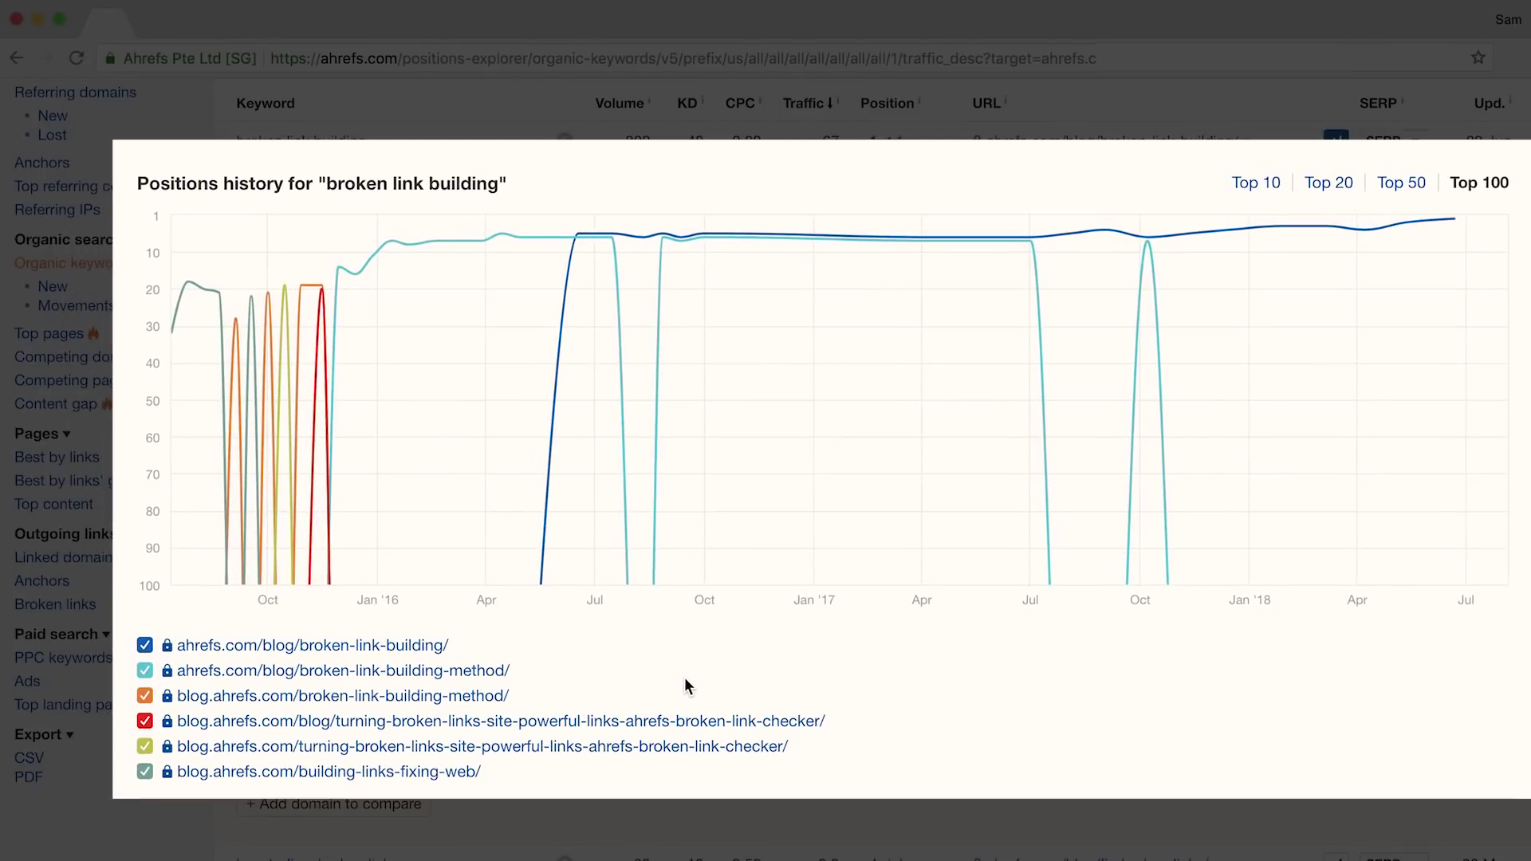
Open Batch analysis from the More menu in the top bar
mouse_move(671, 543)
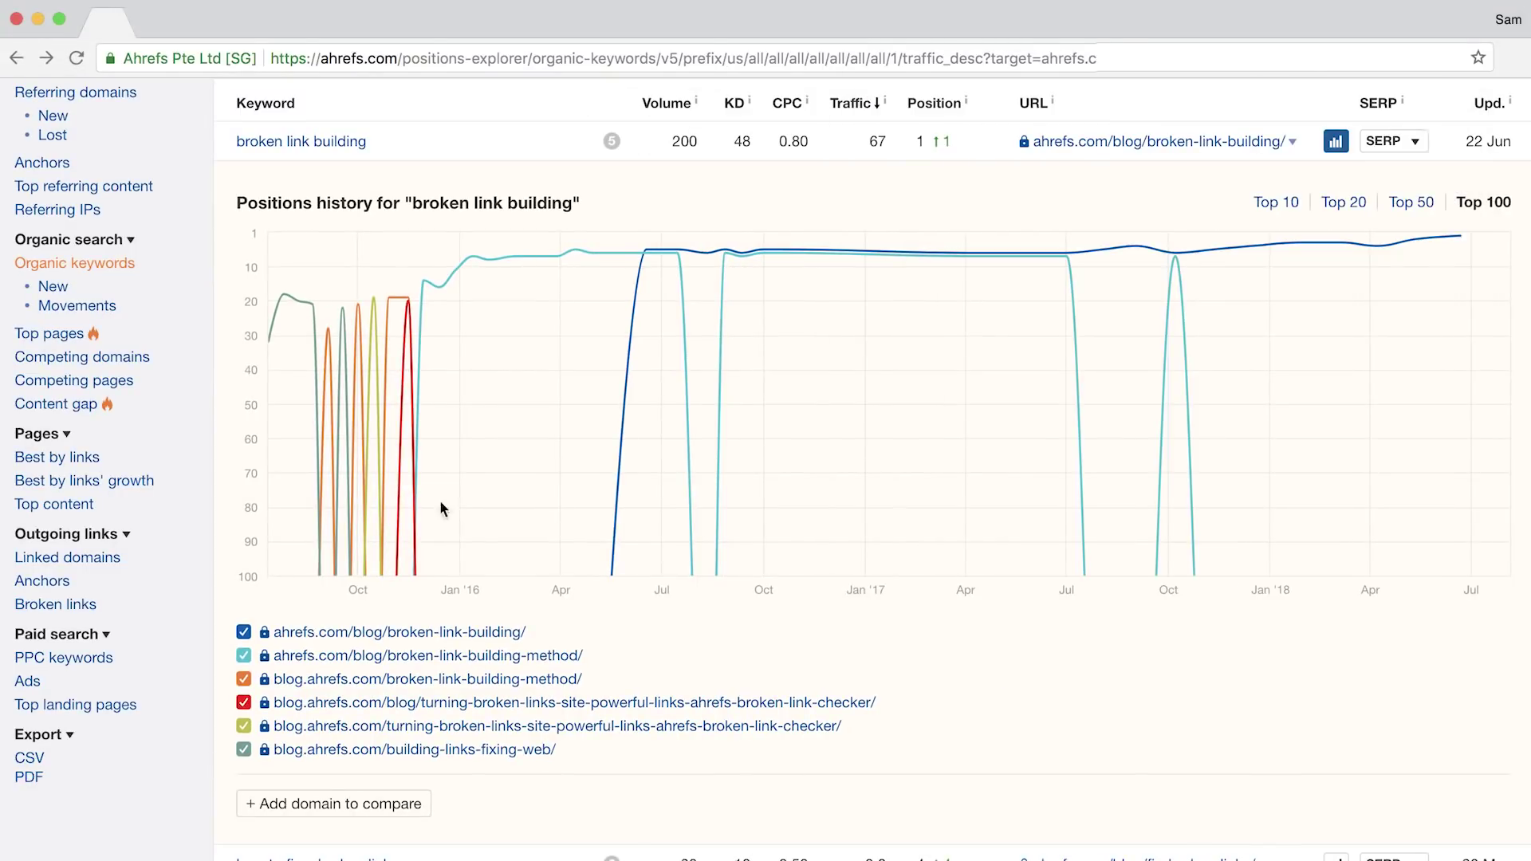
scroll(691, 275, up, 4)
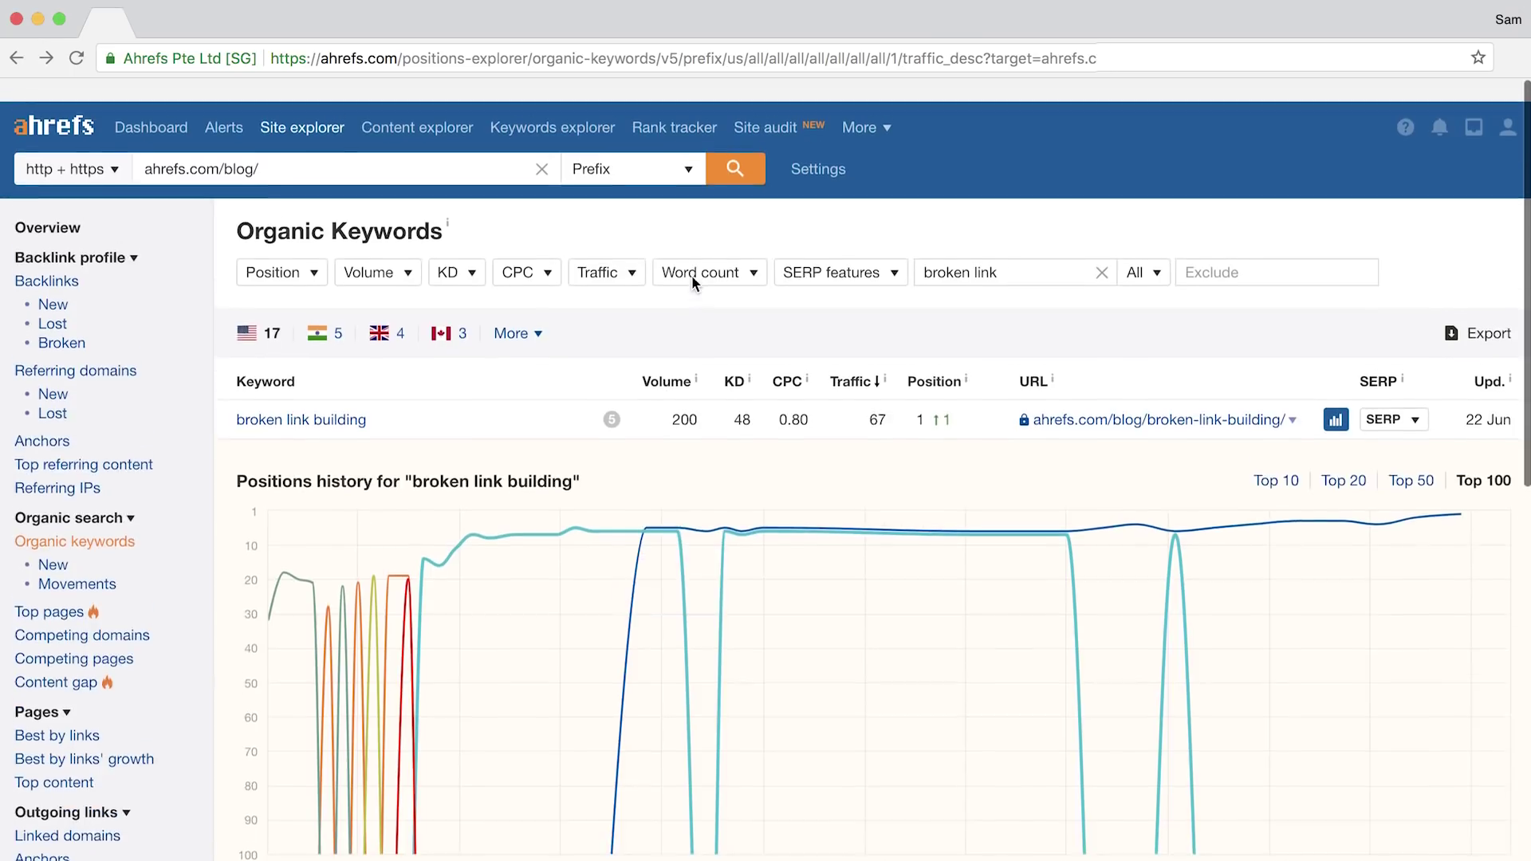
click(866, 107)
click(880, 193)
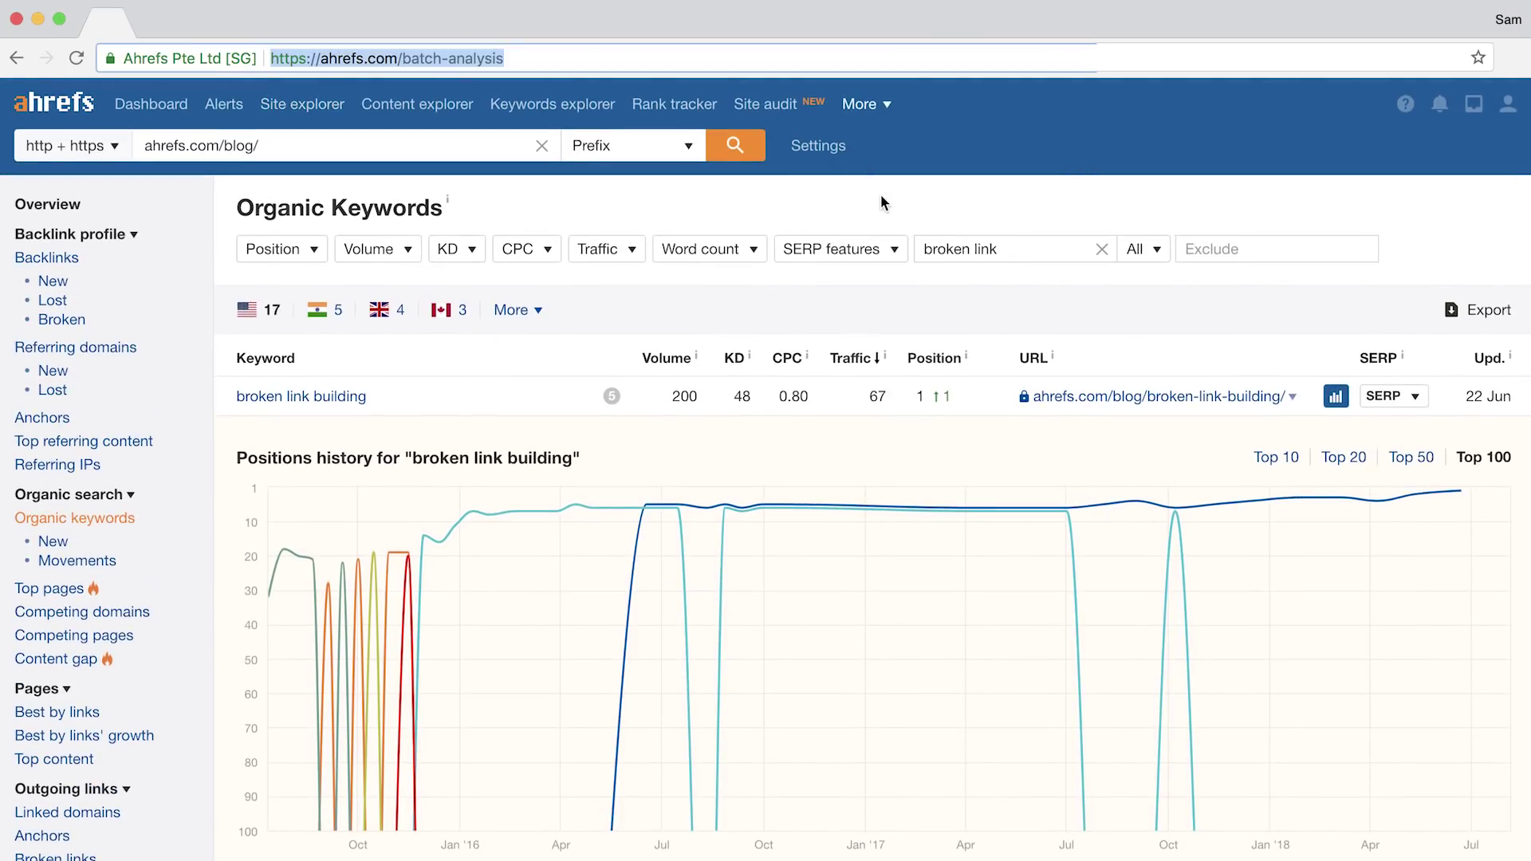
Paste the two broken-link-building URLs into Batch Analysis and screenshot the coffee thermos positions chart
text(https://ahrefs.com/blog/broken-link-building/ https://ahrefs.com/blog/broken-link-building-method/)
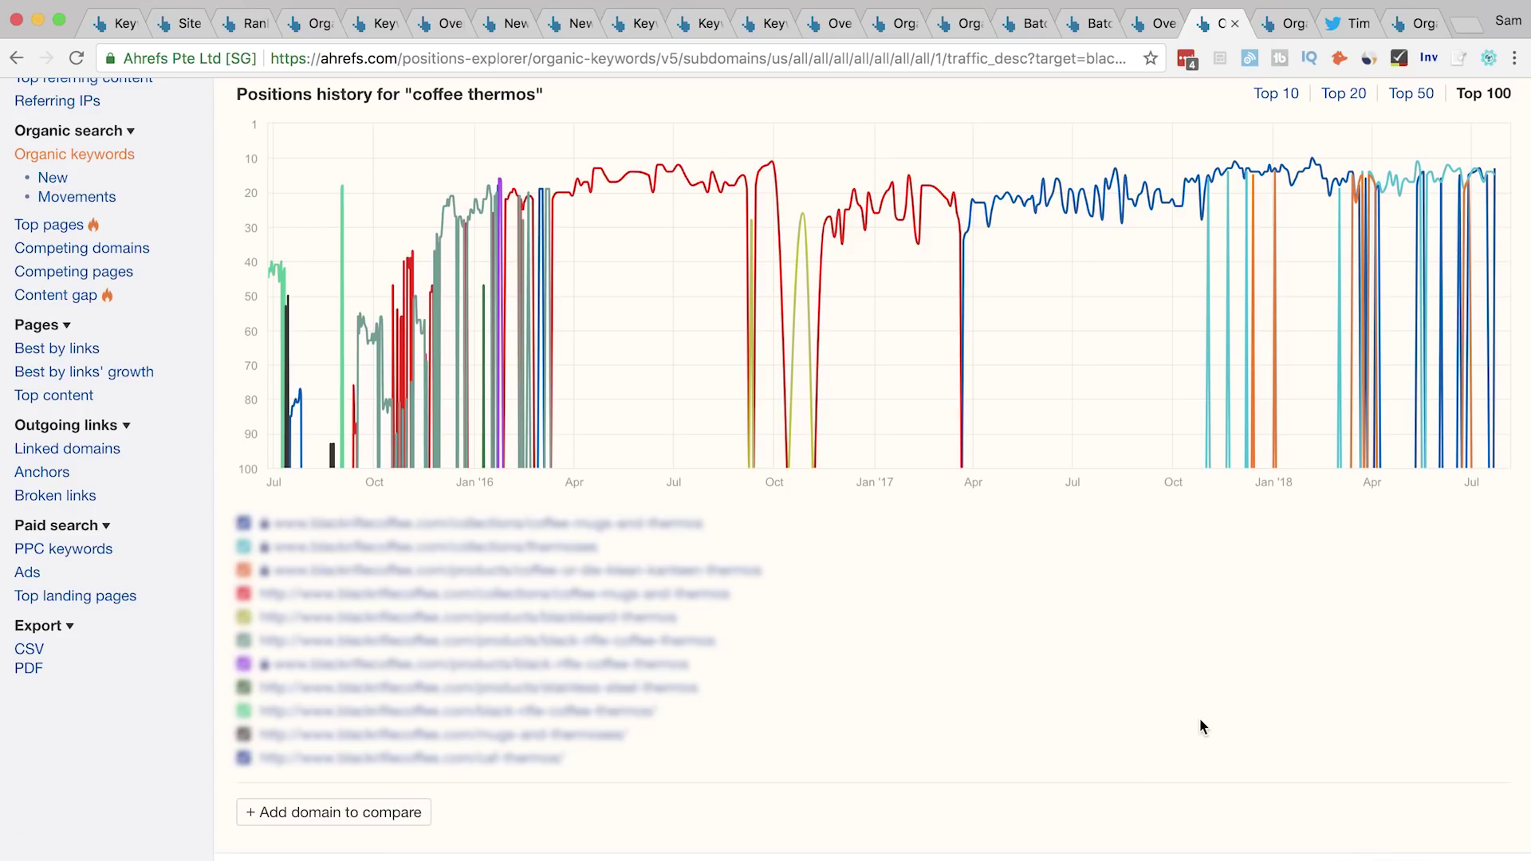
key(super+shift+4)
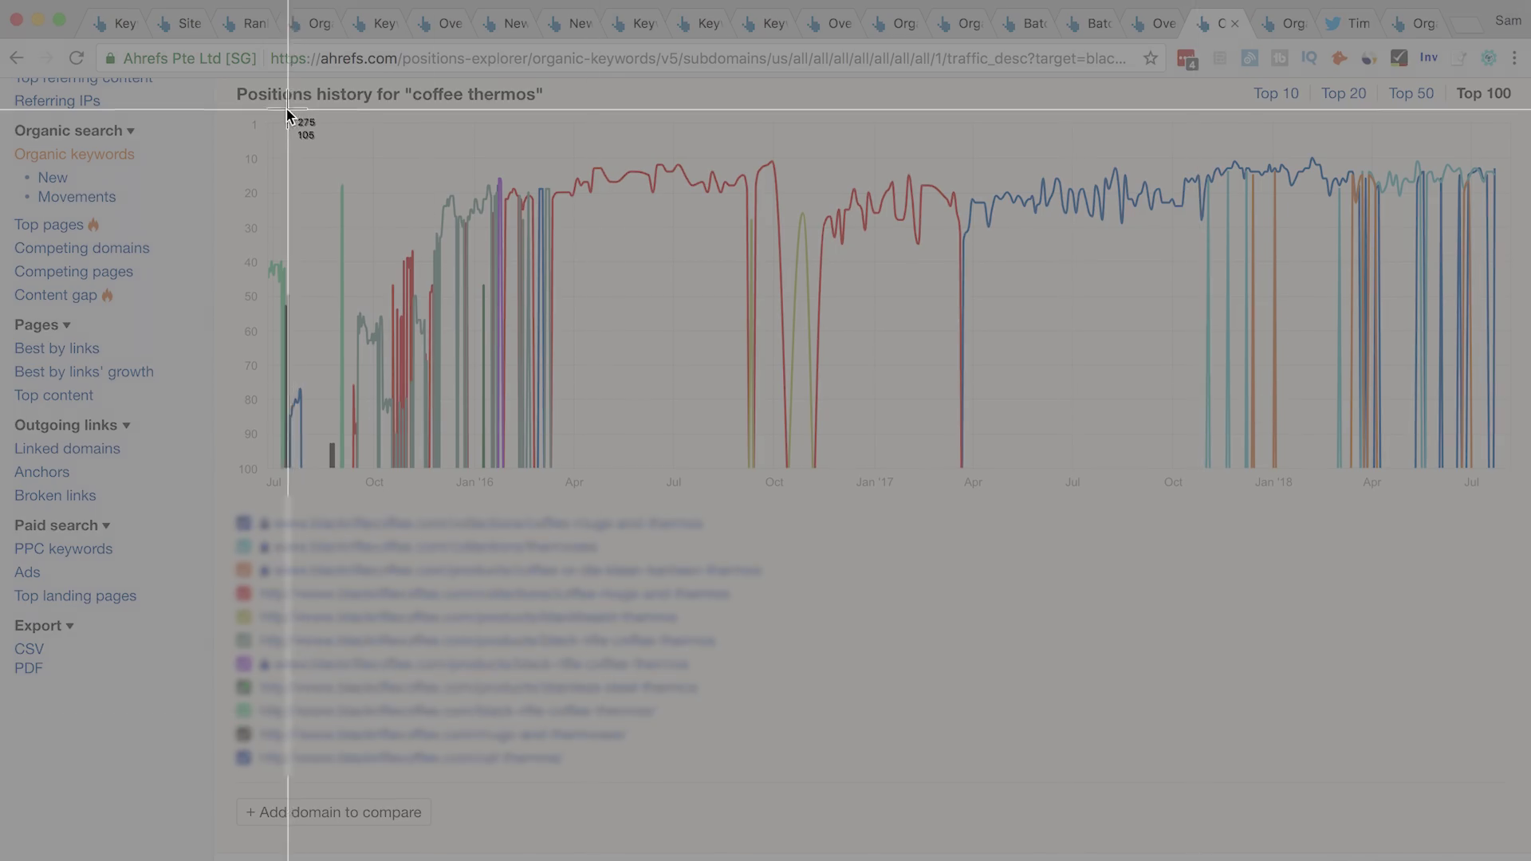
drag(232, 87, 1506, 511)
click(1481, 509)
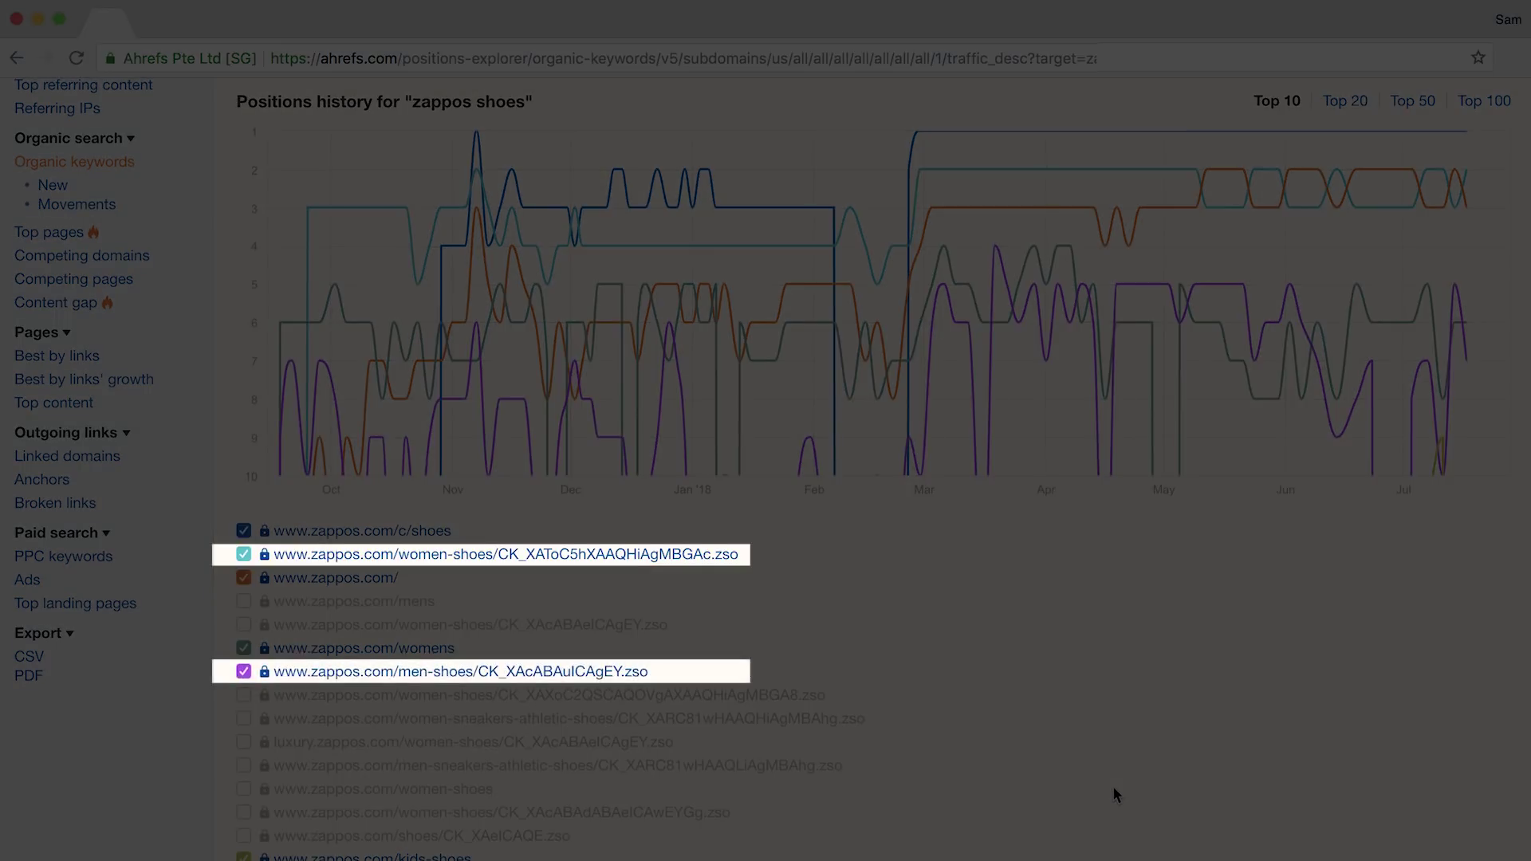
Open the positions history chart from the "long tail keywords" row
scroll(1115, 794, down, 1)
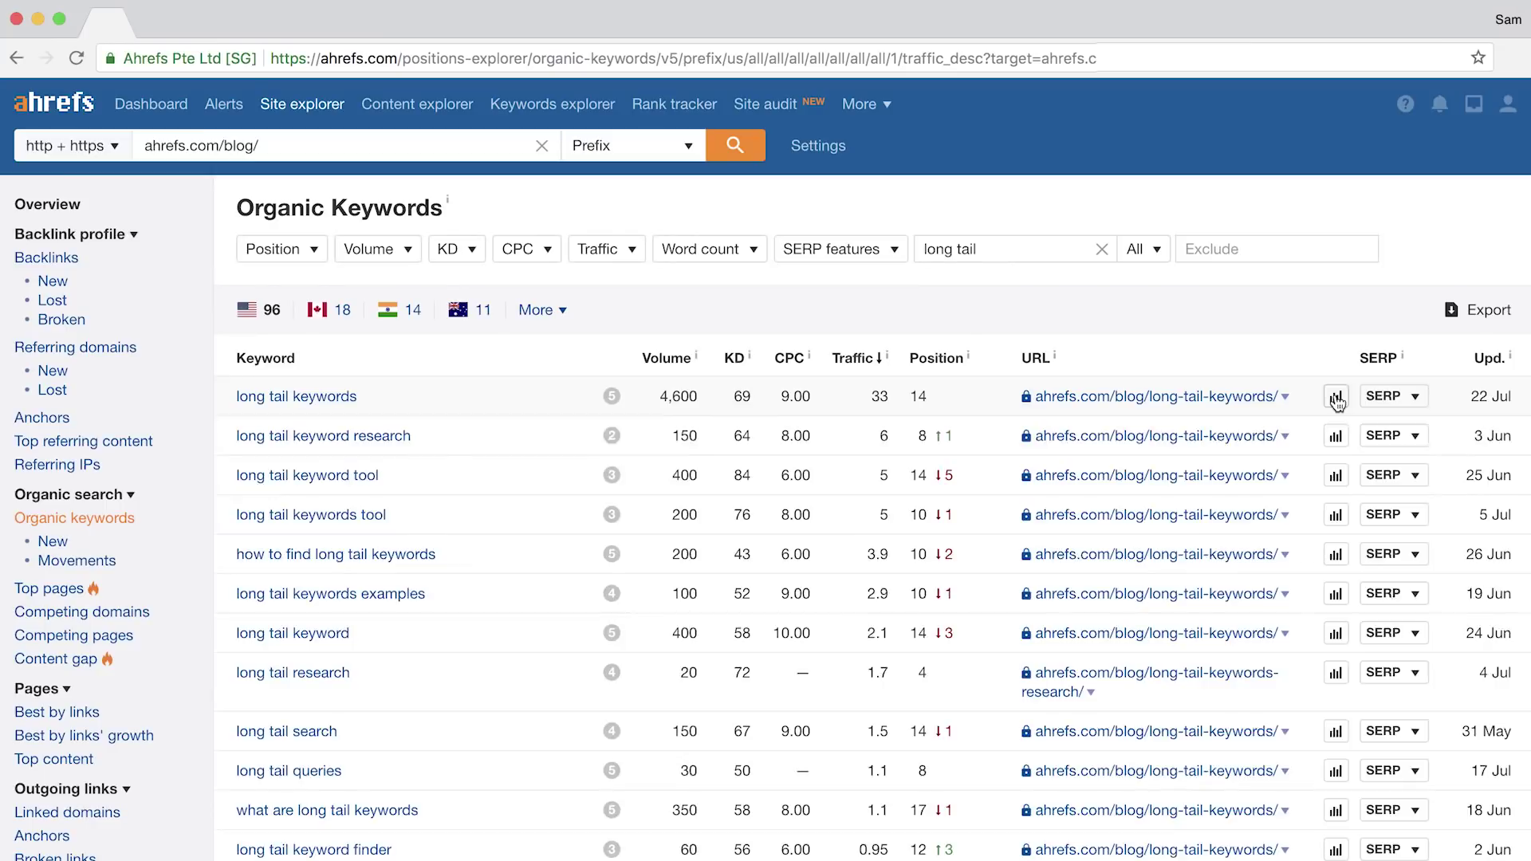
click(1336, 397)
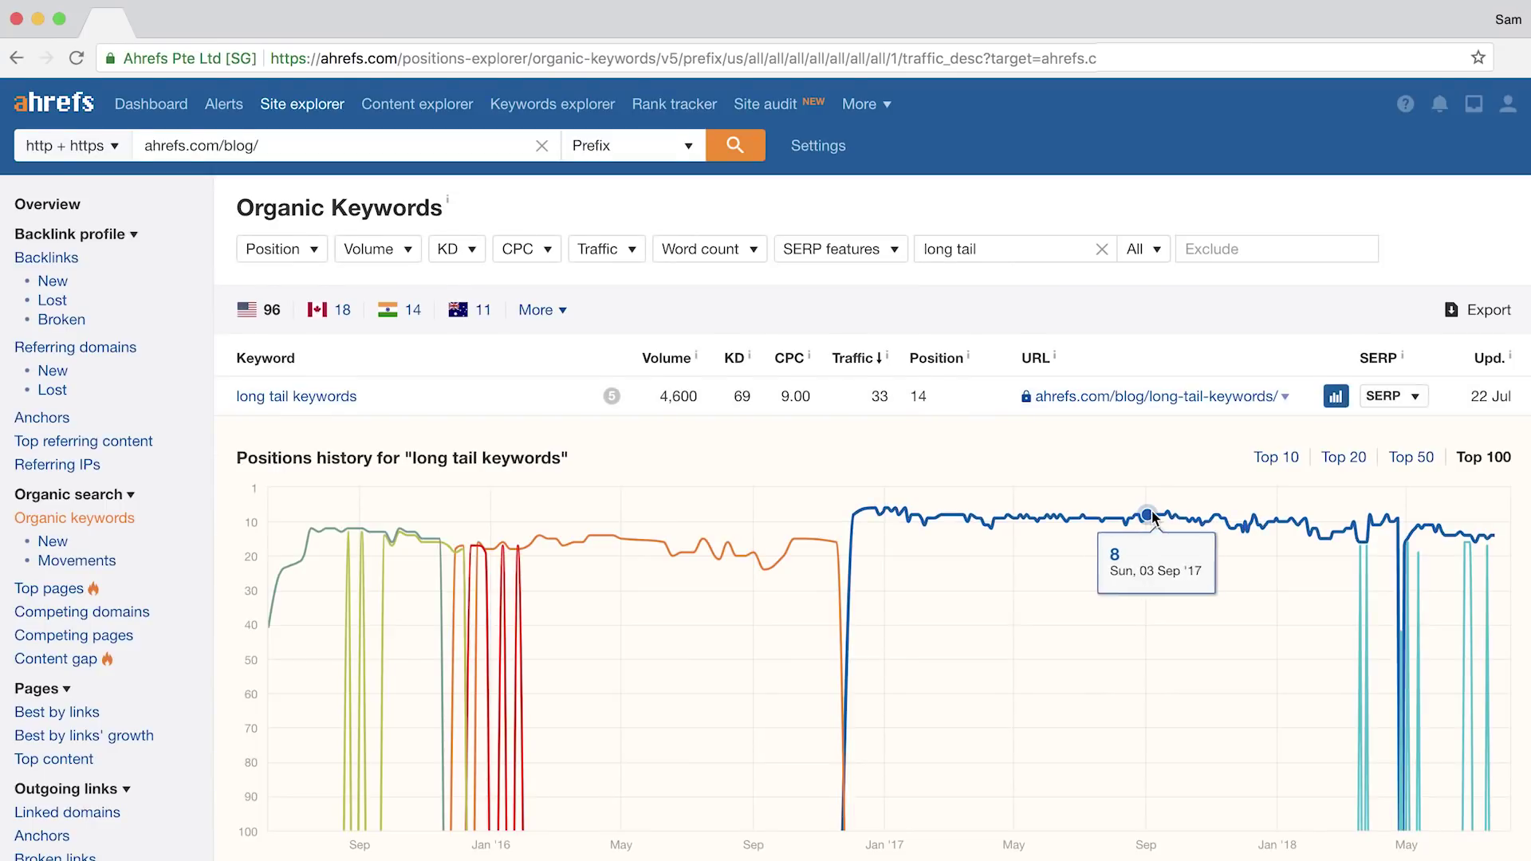
Add backlinko.com, then moz.com, as compared domains on the long tail keywords chart
scroll(1152, 510, down, 7)
click(407, 490)
text(backlinko.com)
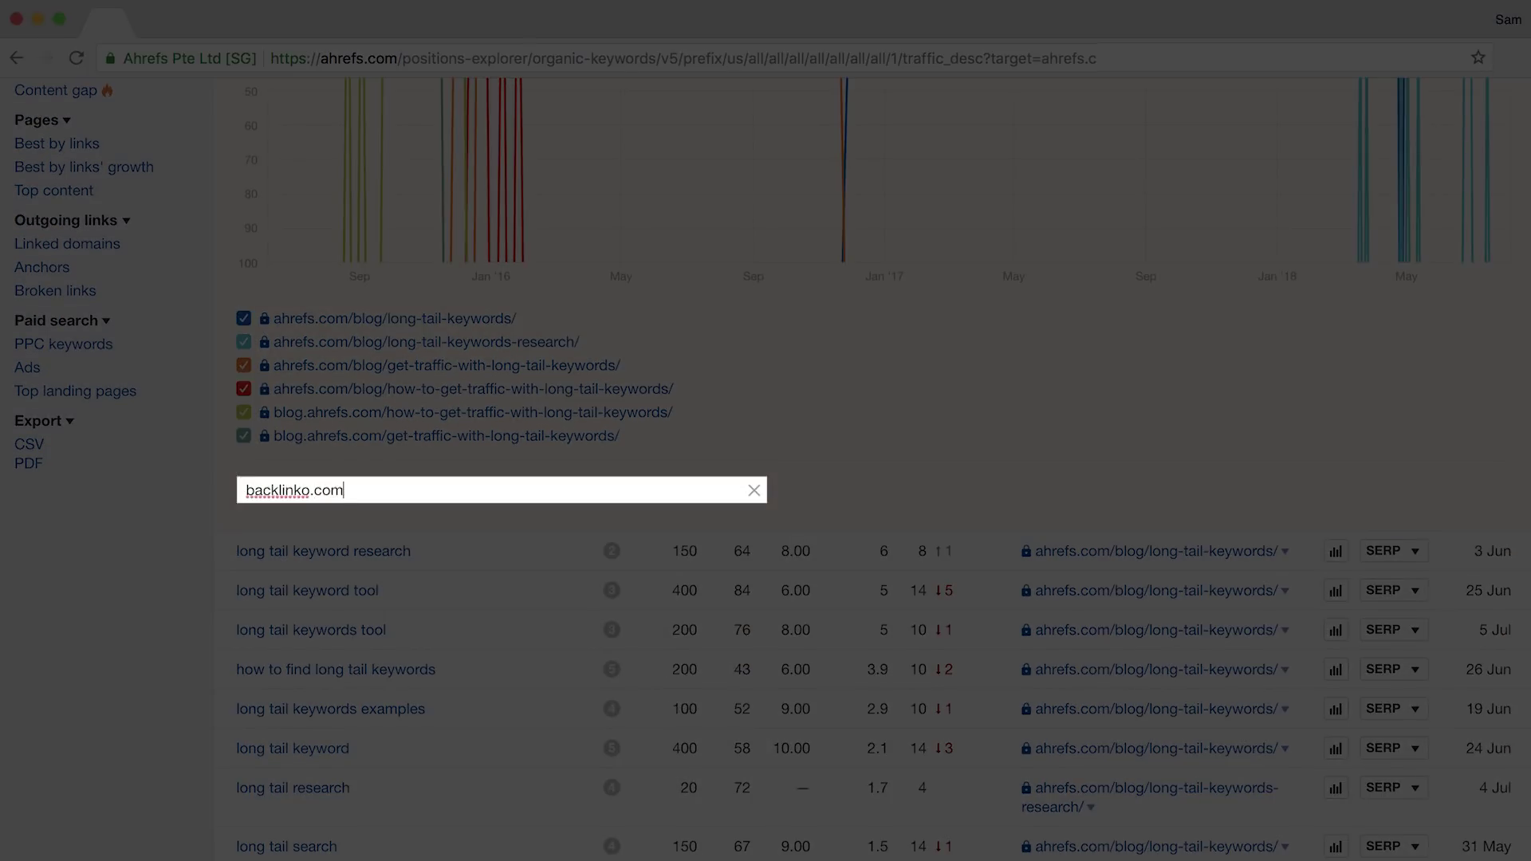
key(Return)
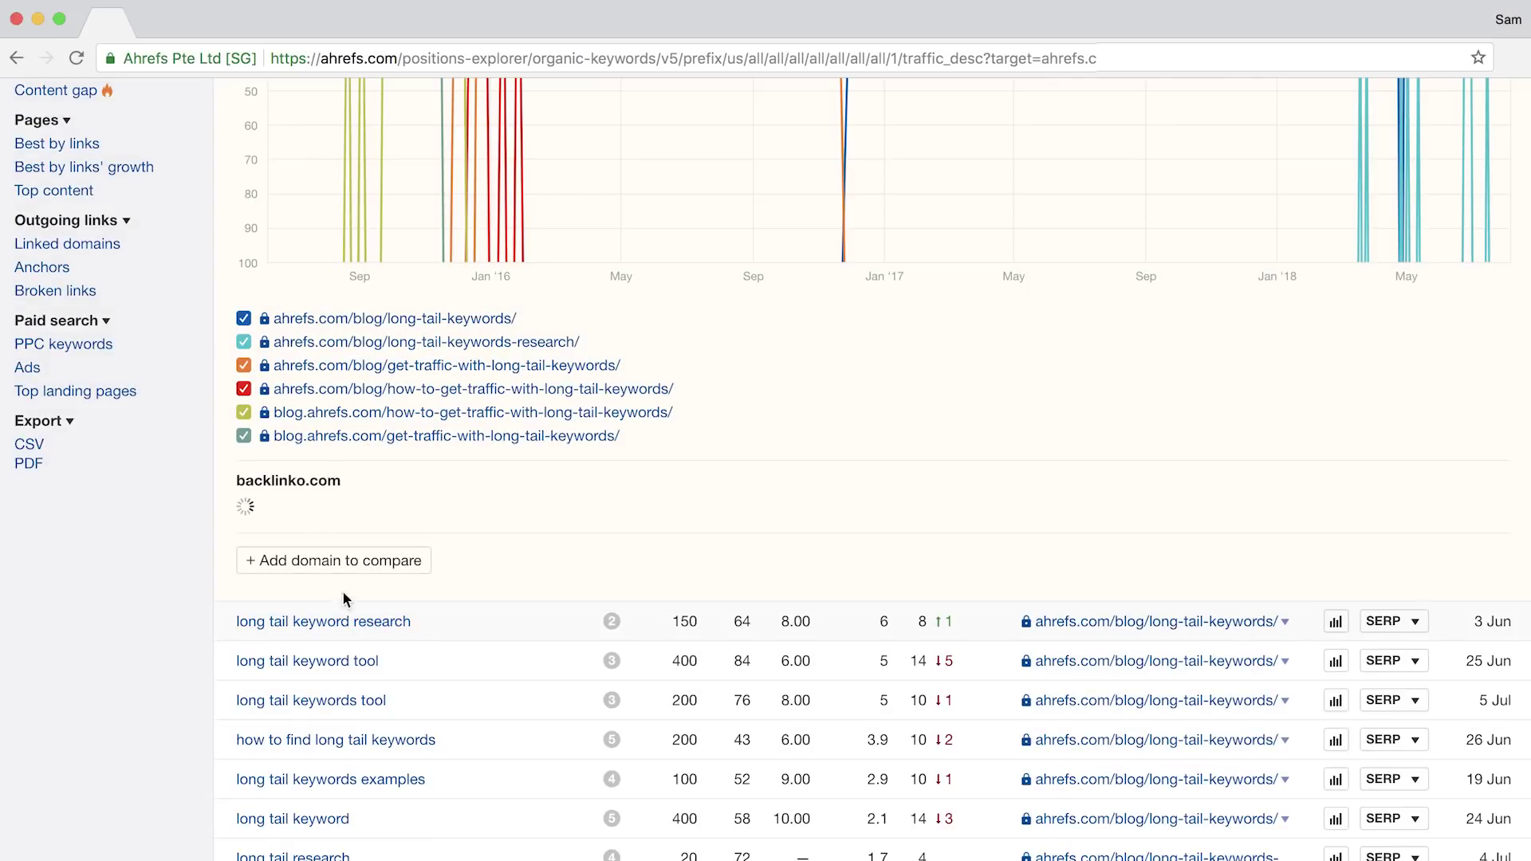
scroll(391, 601, down, 2)
click(352, 479)
text(moz)
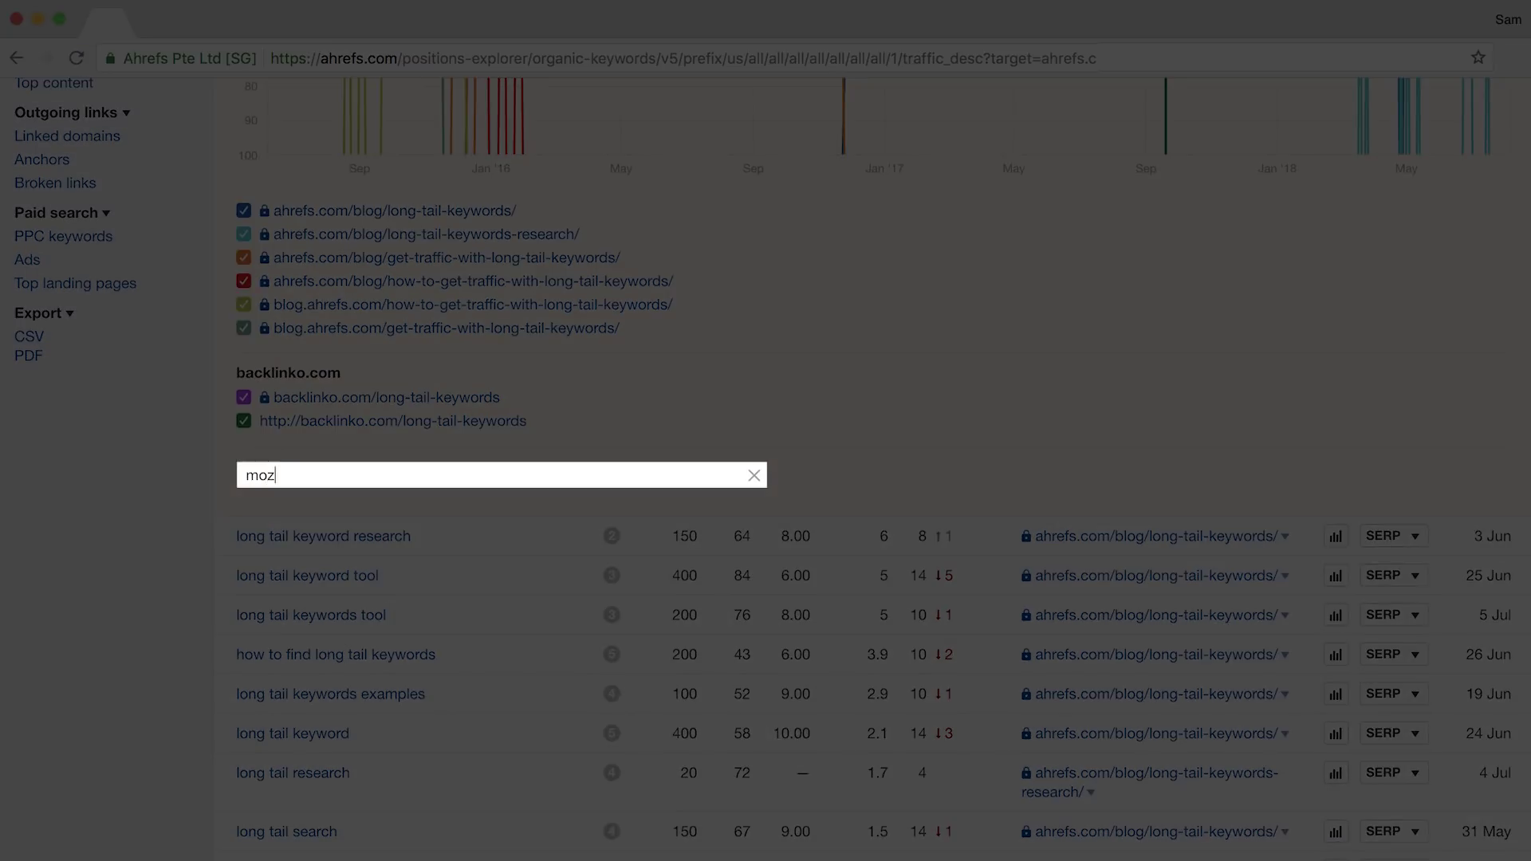
text(.com)
key(Return)
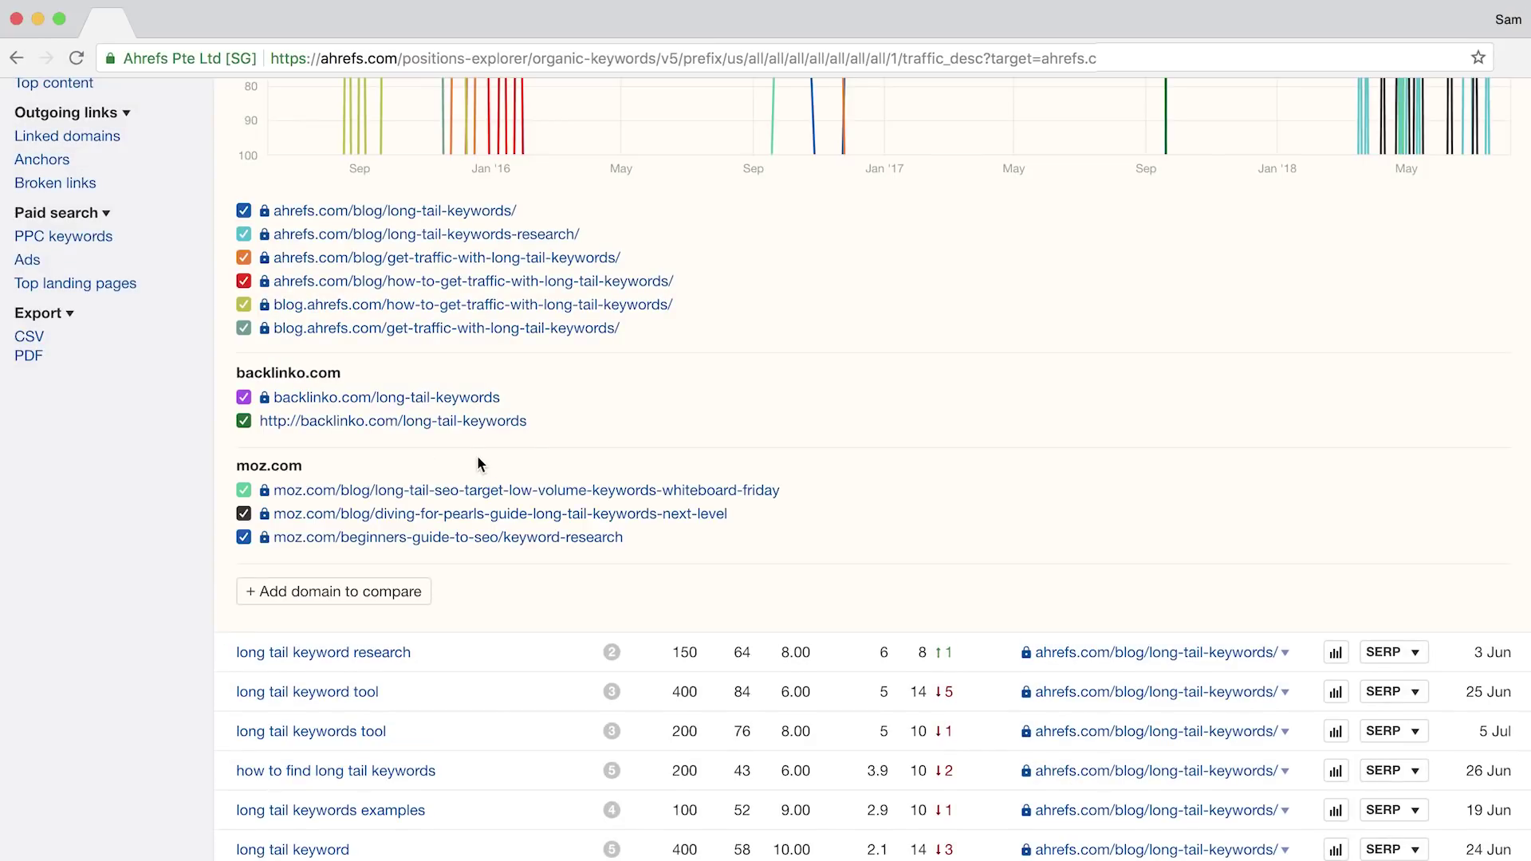
scroll(287, 390, up, 1)
Hide the extra ahrefs, backlinko and moz URLs, leaving one page per domain
click(244, 382)
click(243, 359)
click(244, 335)
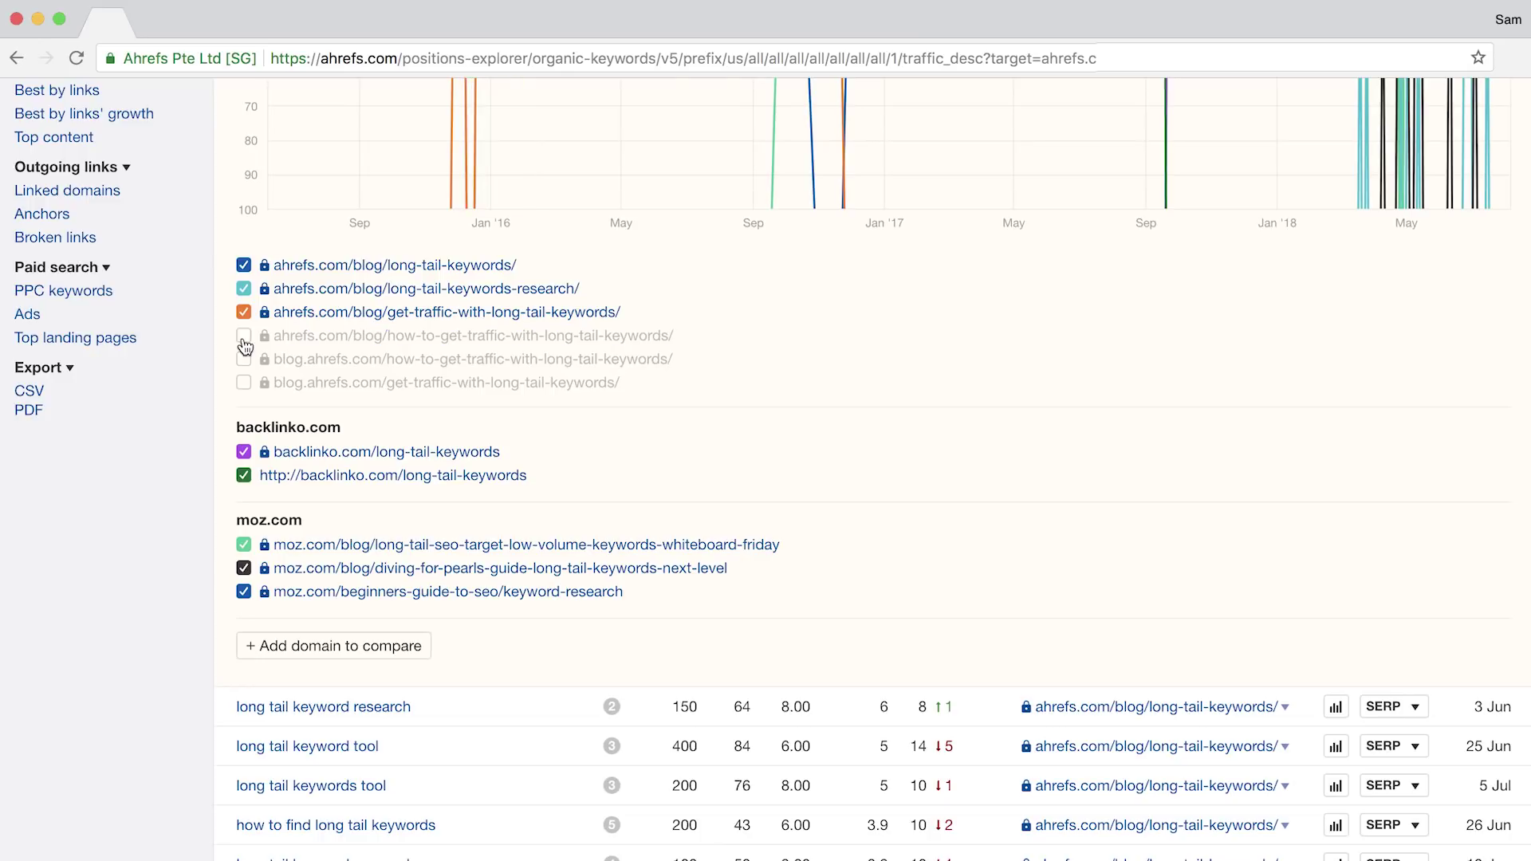
click(243, 312)
click(243, 289)
click(243, 476)
click(244, 568)
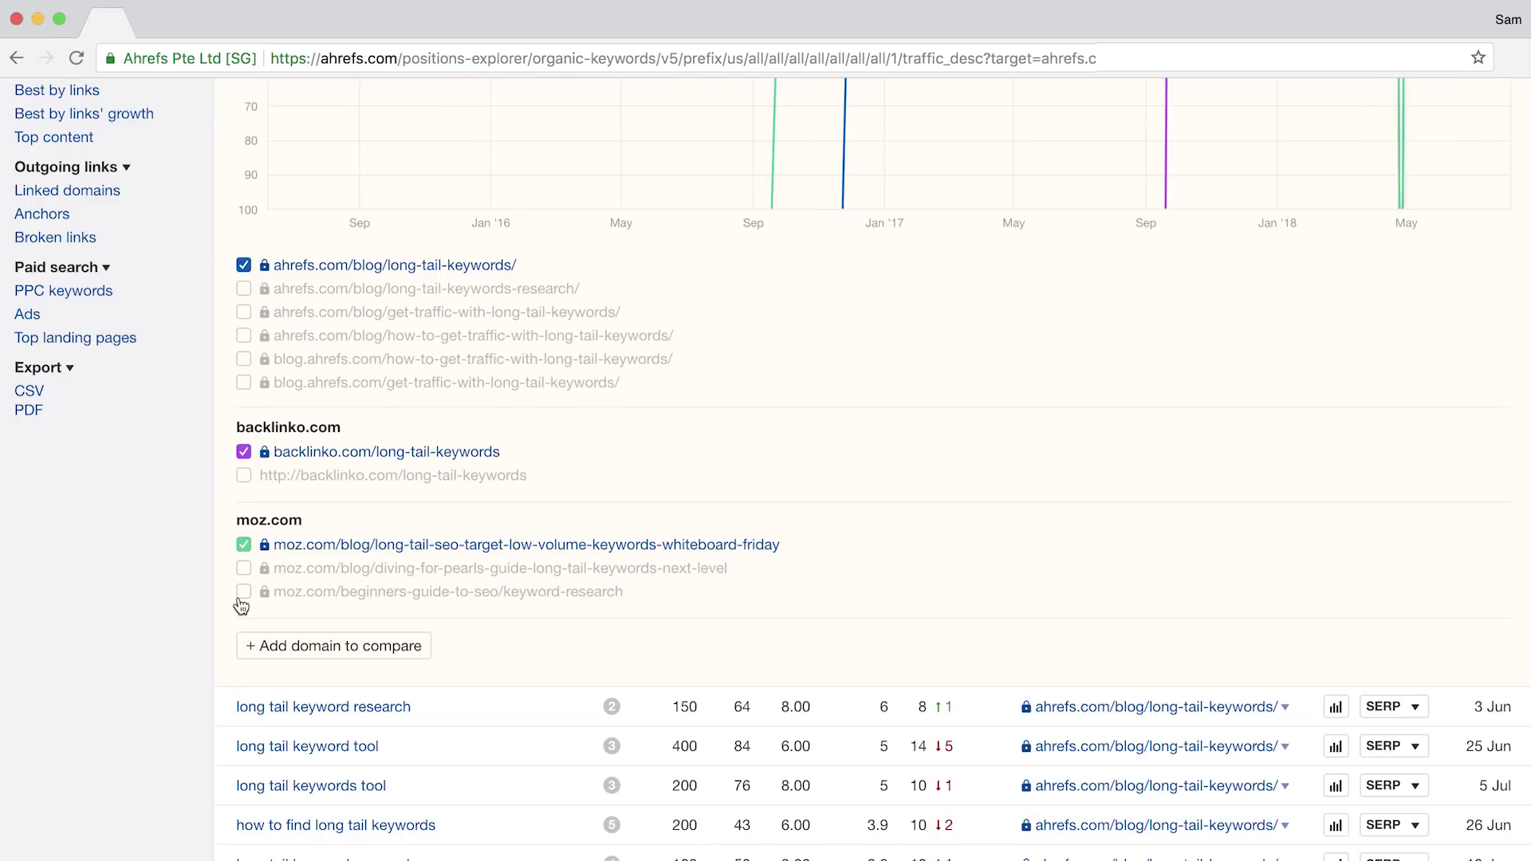
click(243, 591)
Narrow the chart's range to the Top 20 positions
scroll(386, 608, up, 2)
scroll(385, 608, up, 5)
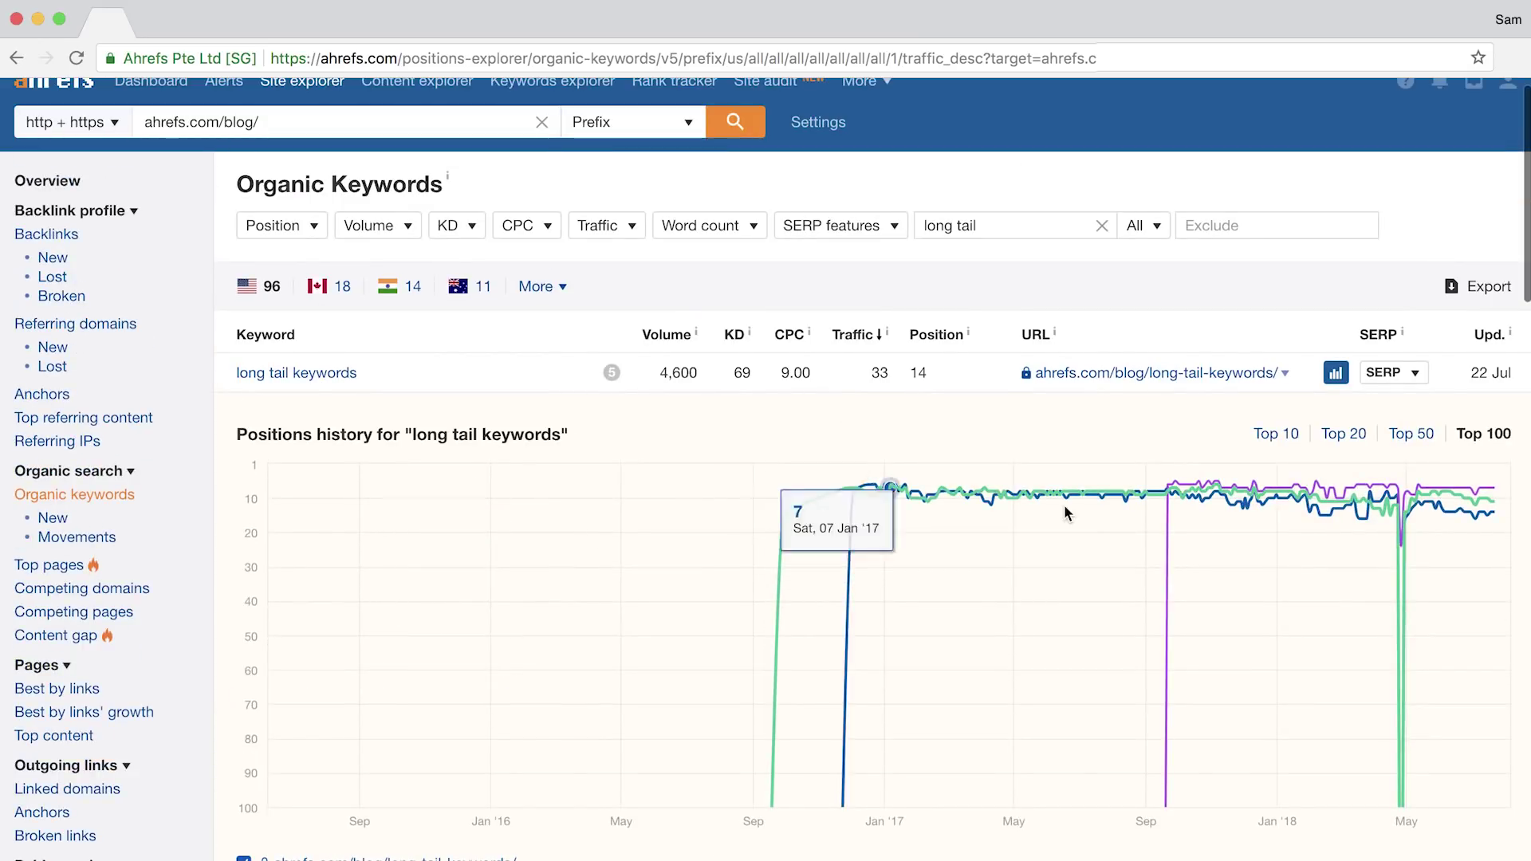
click(1344, 435)
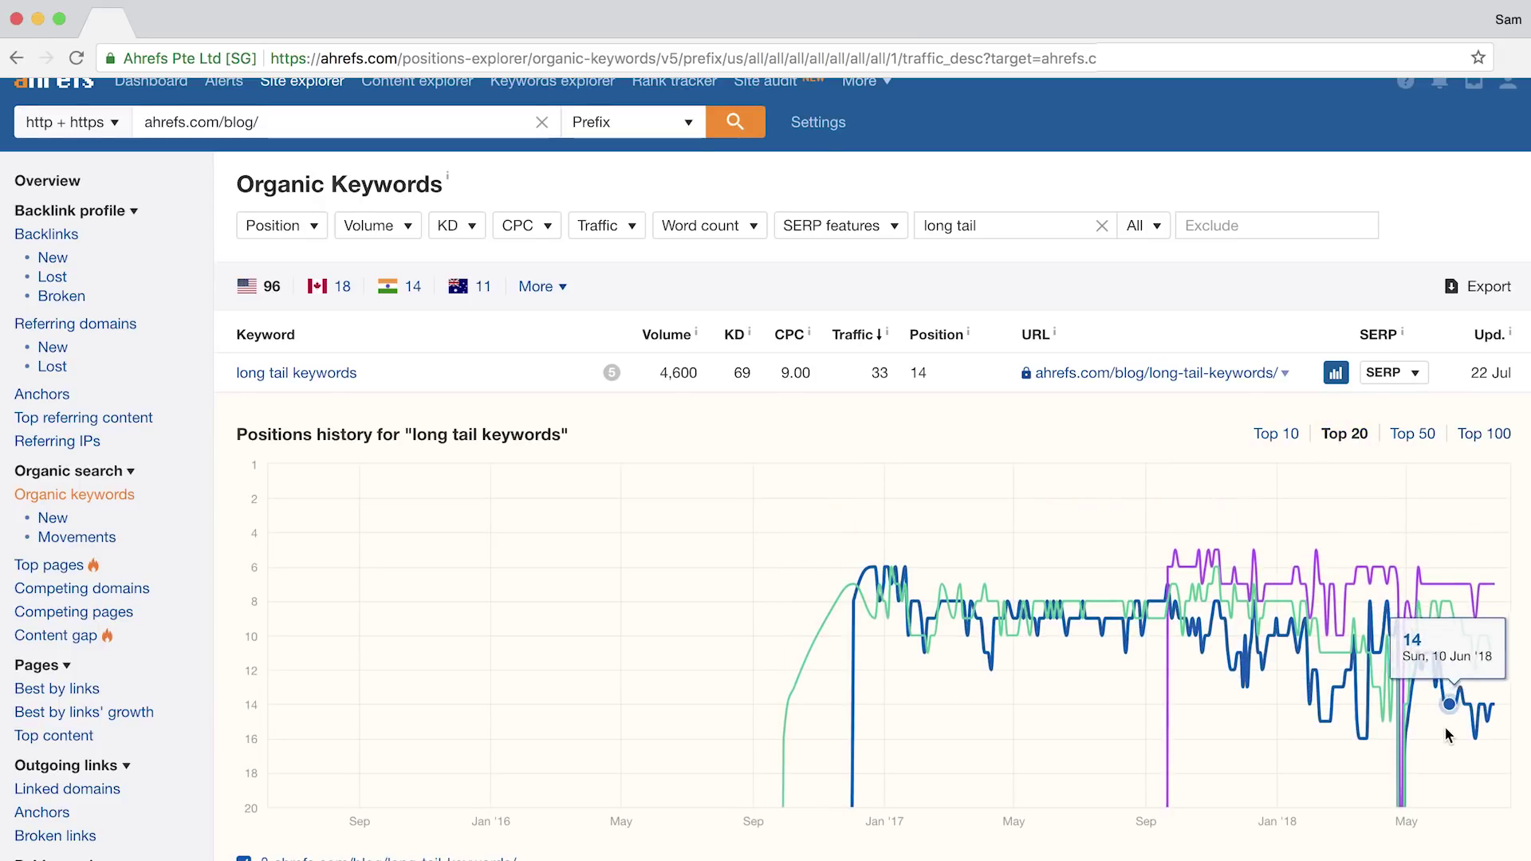
scroll(1445, 727, down, 3)
scroll(1449, 736, down, 2)
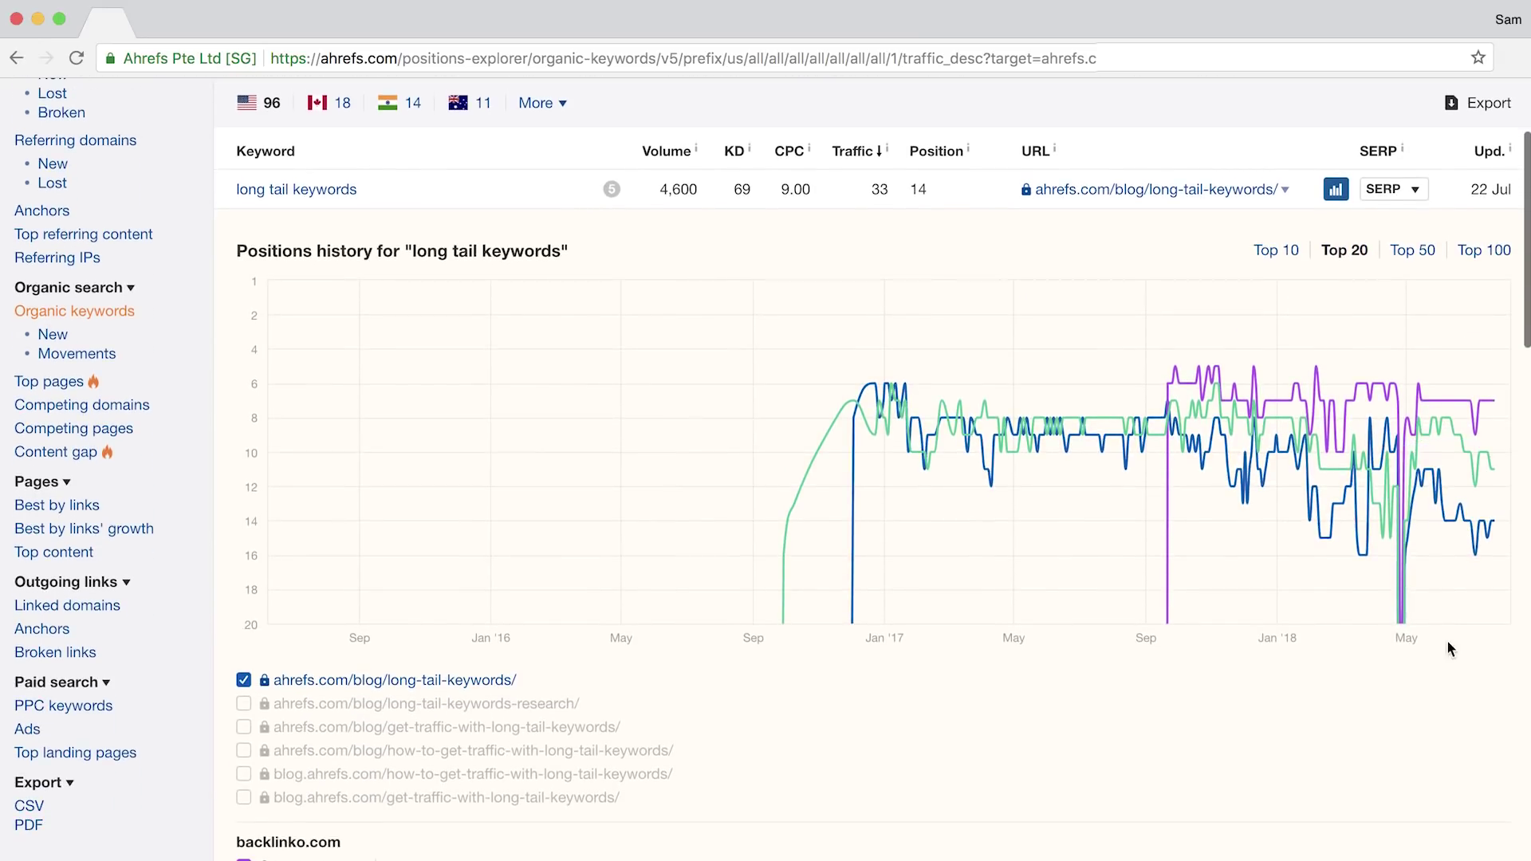